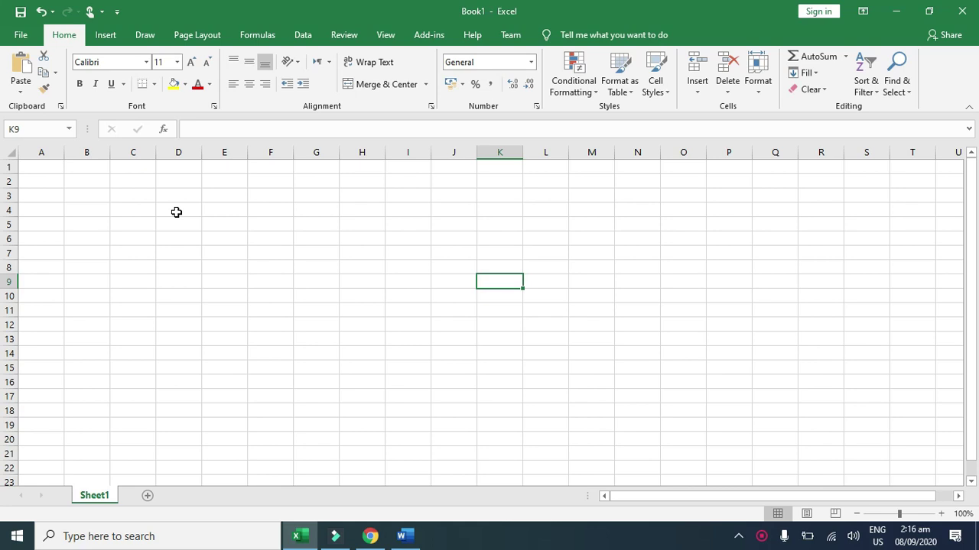
Step: Switch the ribbon to the Formulas tab and select cell D3 on the blank Sheet1
left_click(332, 249)
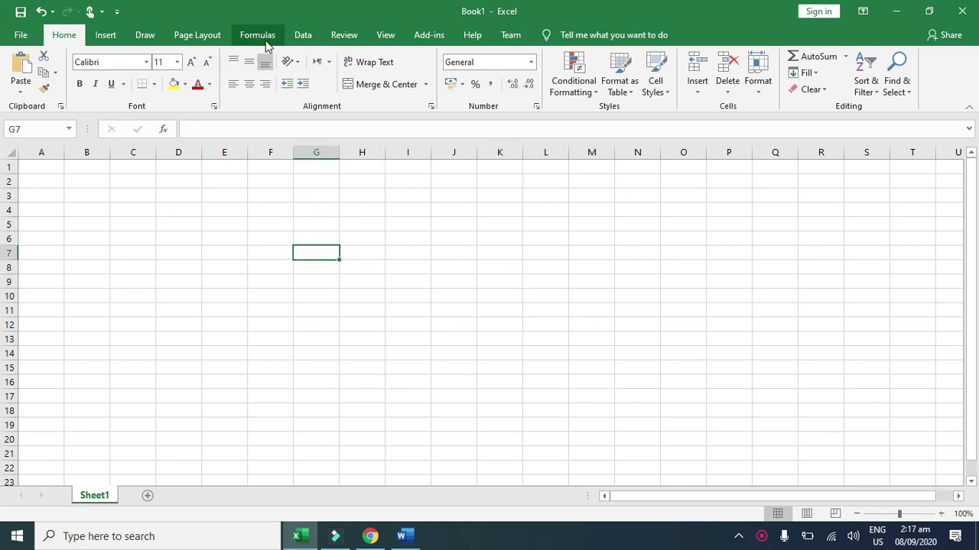
left_click(260, 36)
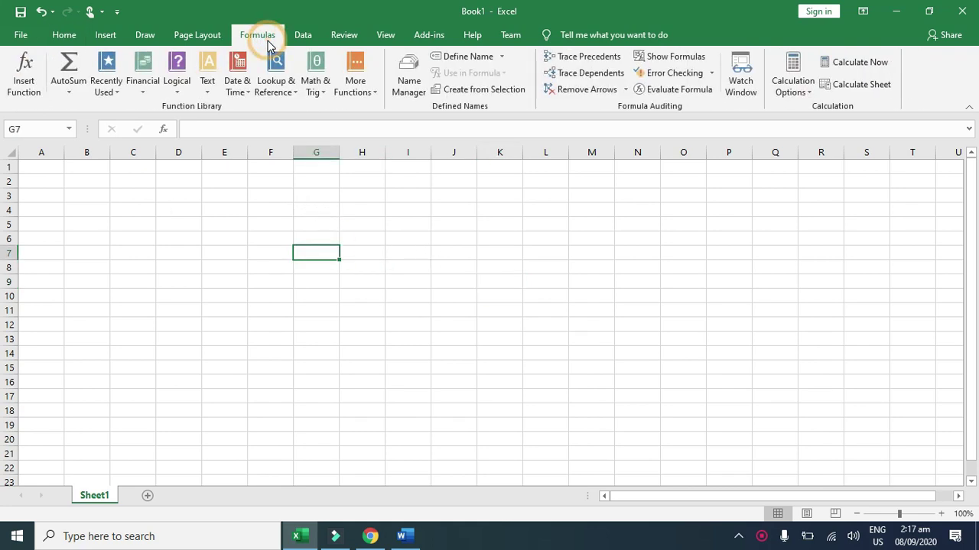
left_click(161, 111)
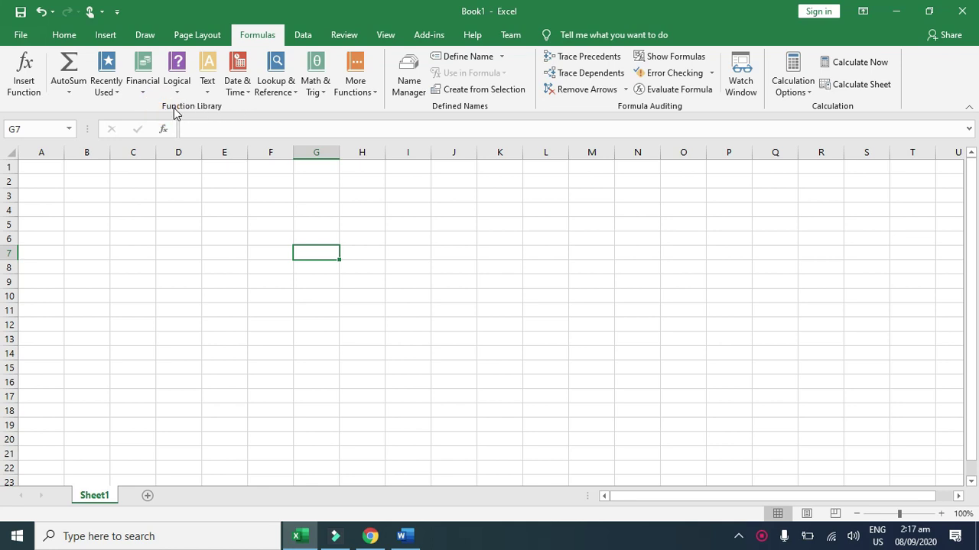
left_click(163, 197)
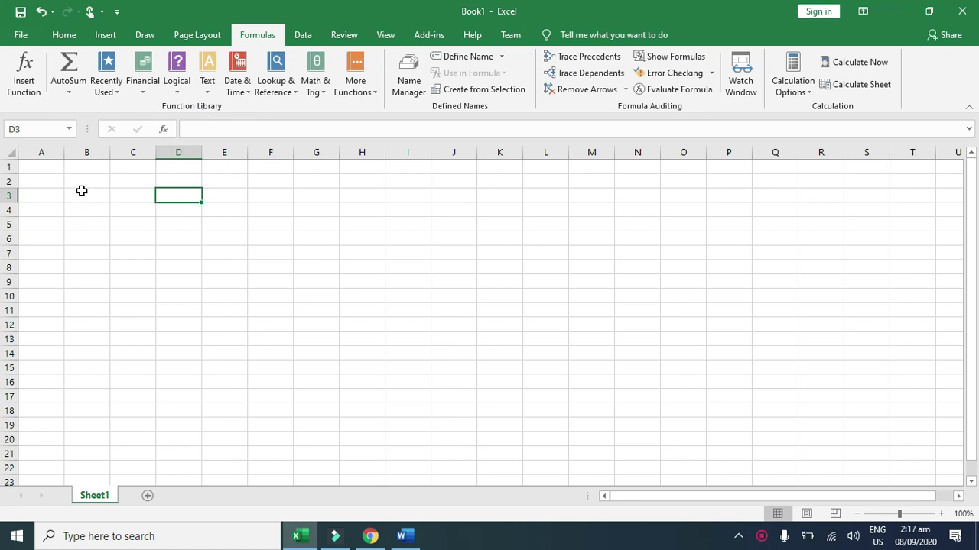
Step: Review the syllabus PDF in Chrome, highlighting LEN, Mod, the Week-03 functions like FACT, and the Function library heading
left_click(383, 539)
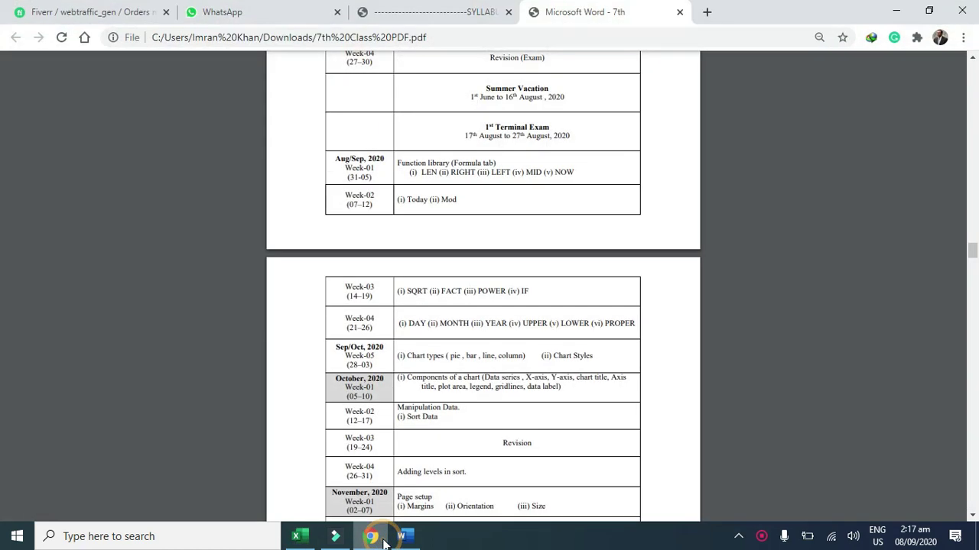
scroll(461, 208, "up", 3)
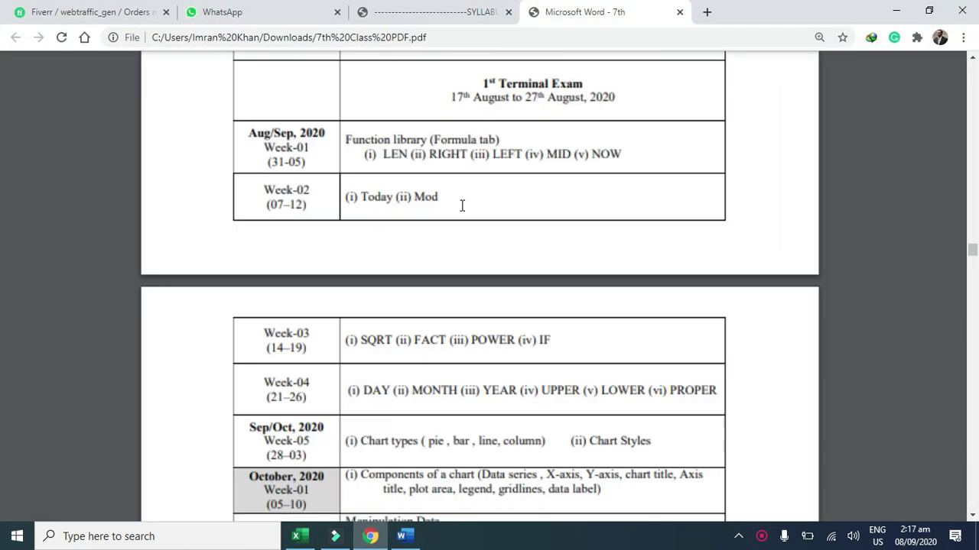
left_click_drag(386, 155, 583, 156)
left_click_drag(359, 193, 447, 199)
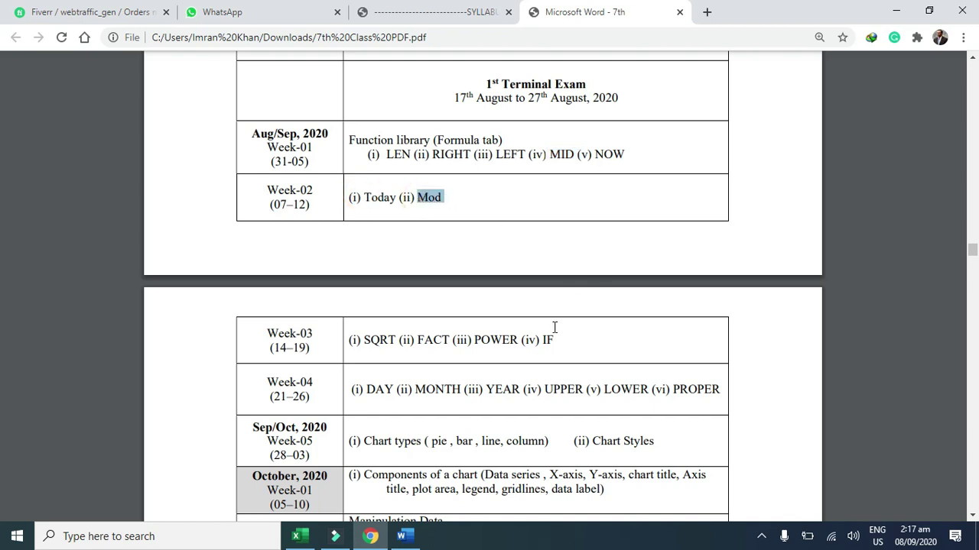
left_click_drag(364, 339, 494, 346)
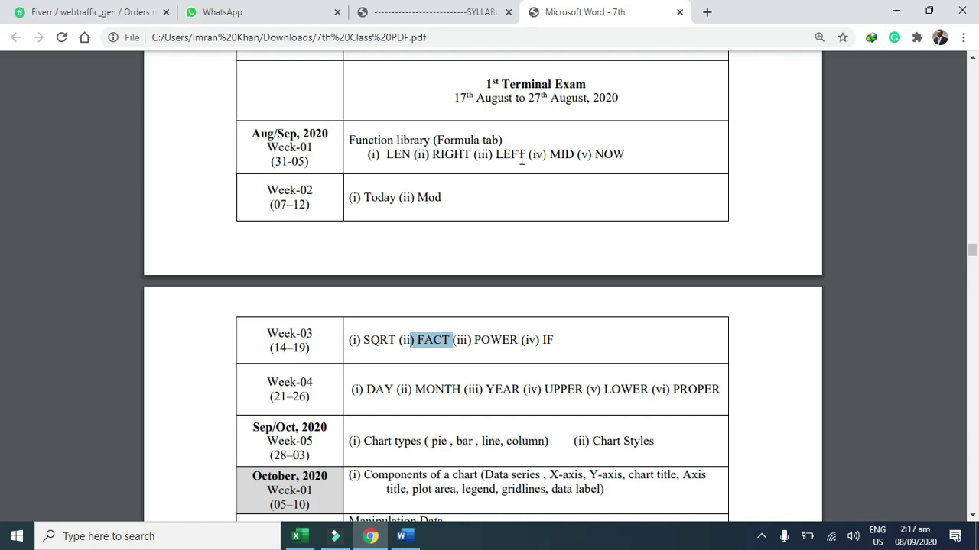
left_click_drag(433, 141, 512, 140)
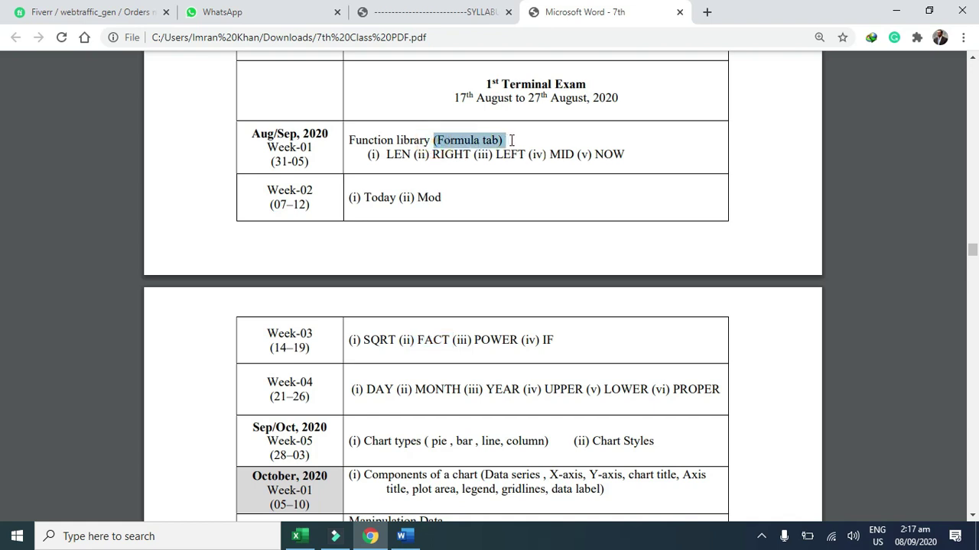
left_click_drag(348, 139, 448, 141)
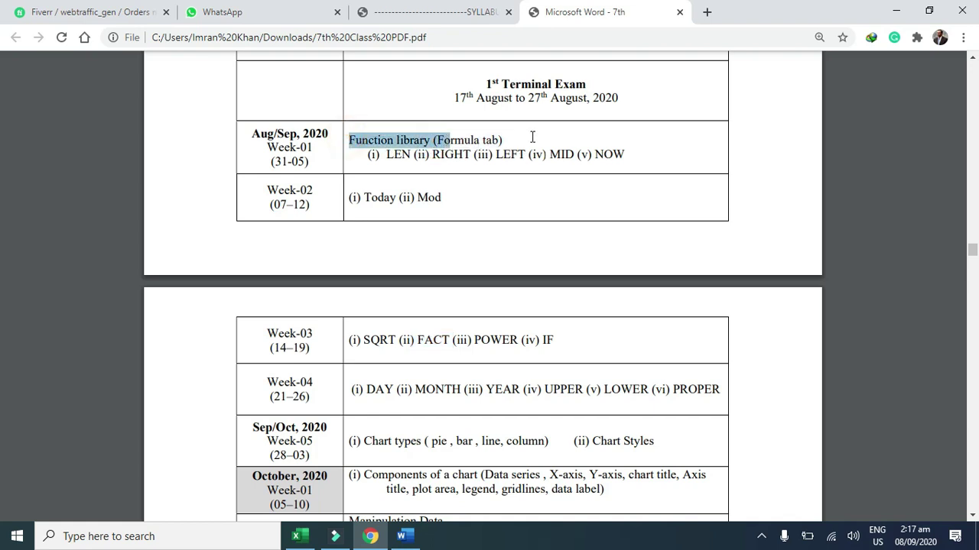
Step: Back in Excel, enter the headings First Name in A1 and Second Name in B1
left_click(896, 11)
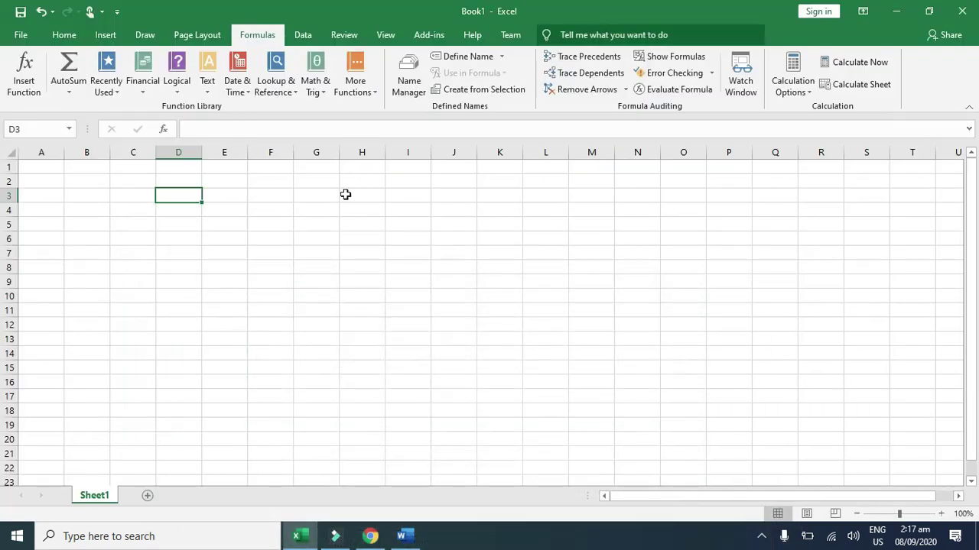
left_click(168, 207)
left_click(176, 181)
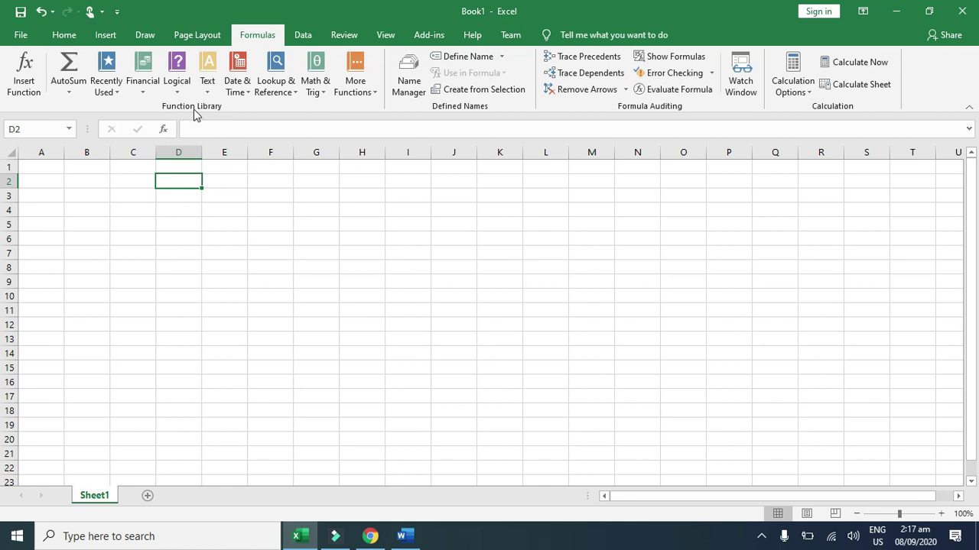
scroll(135, 321, "up", 4)
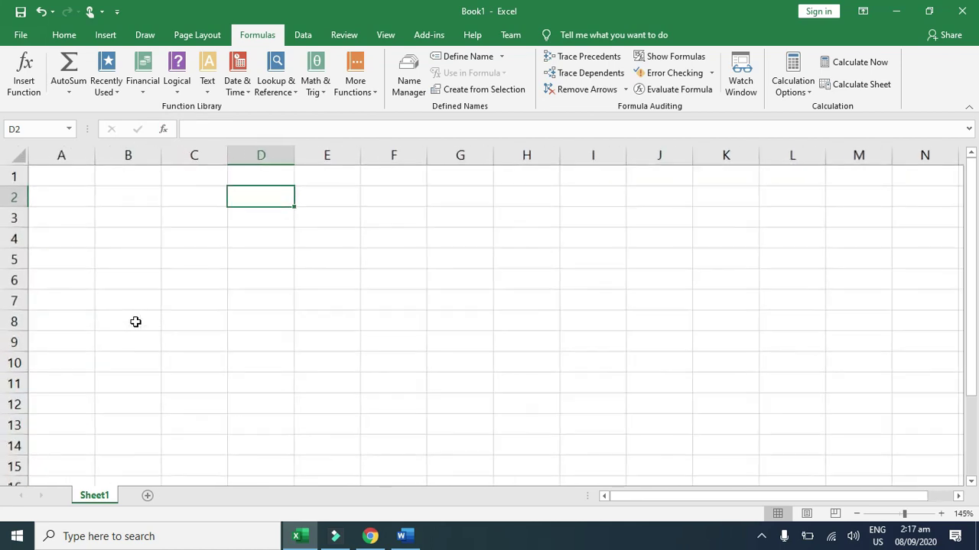
left_click(86, 195)
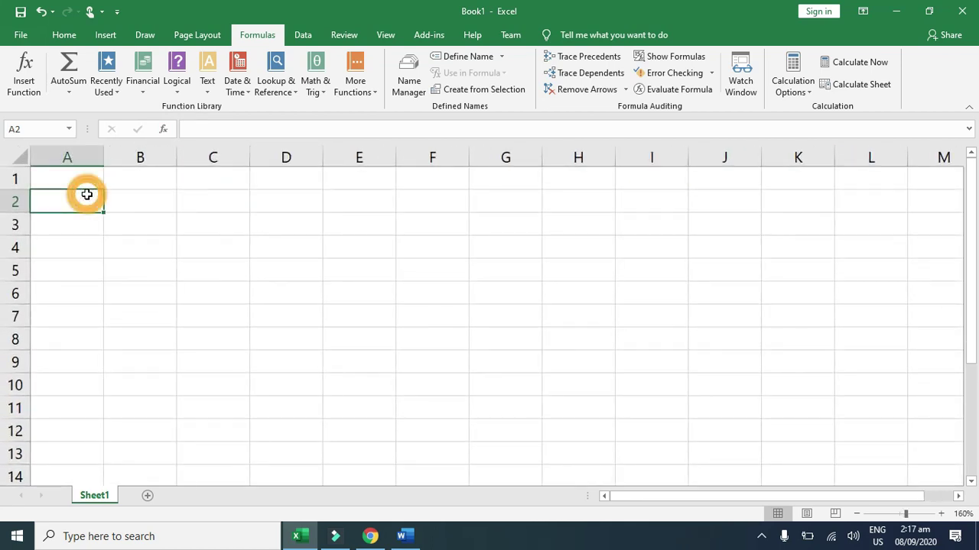
left_click(87, 179)
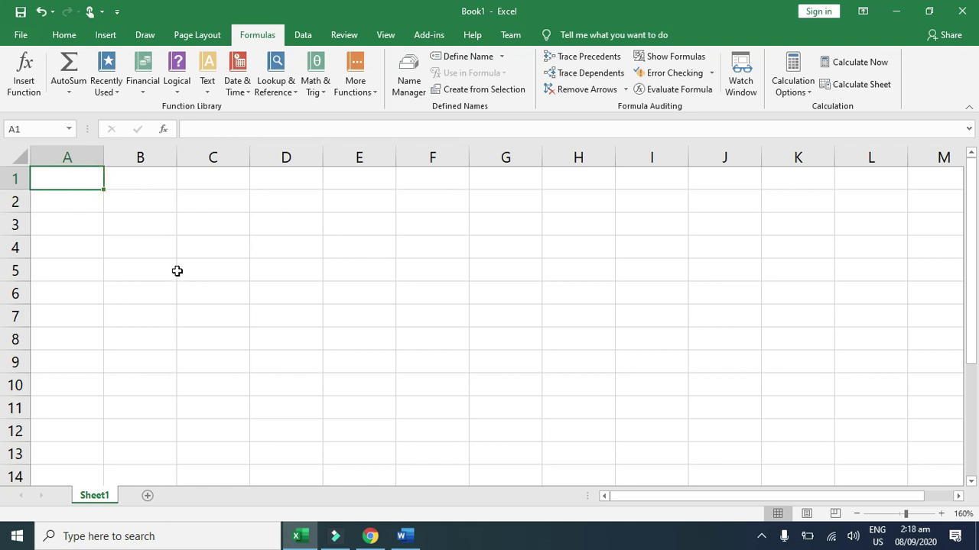
type("Fk")
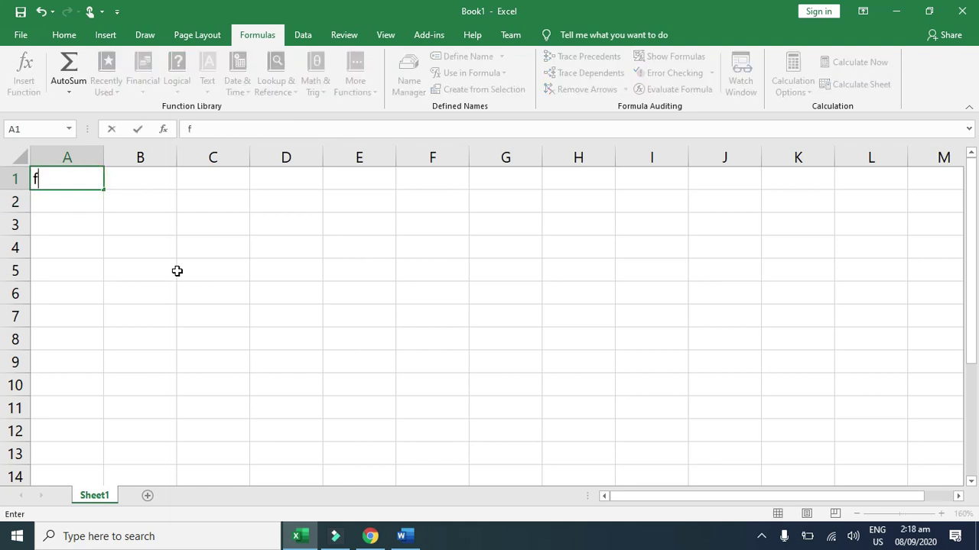
key("BackSpace")
type("irst Name")
key("Return")
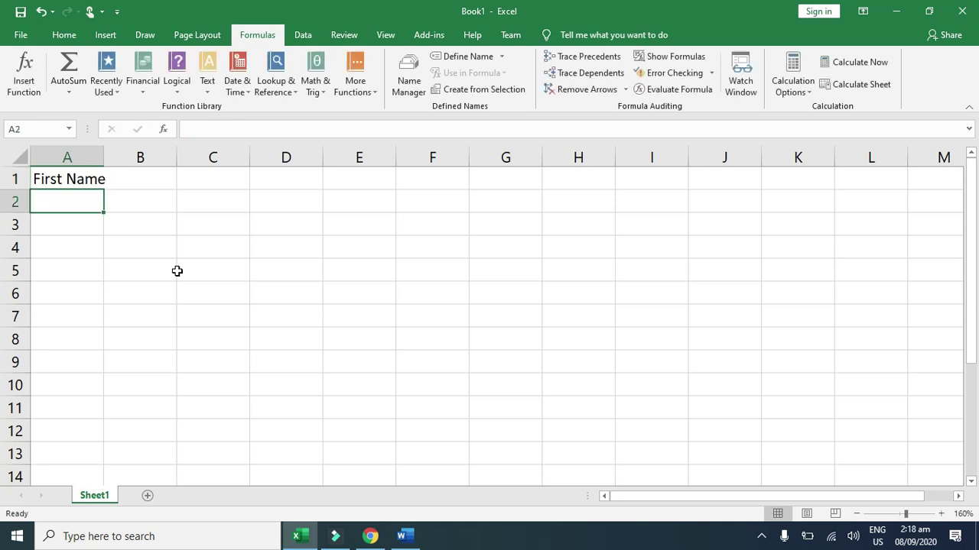
key("Up")
key("Right")
type("Second Name")
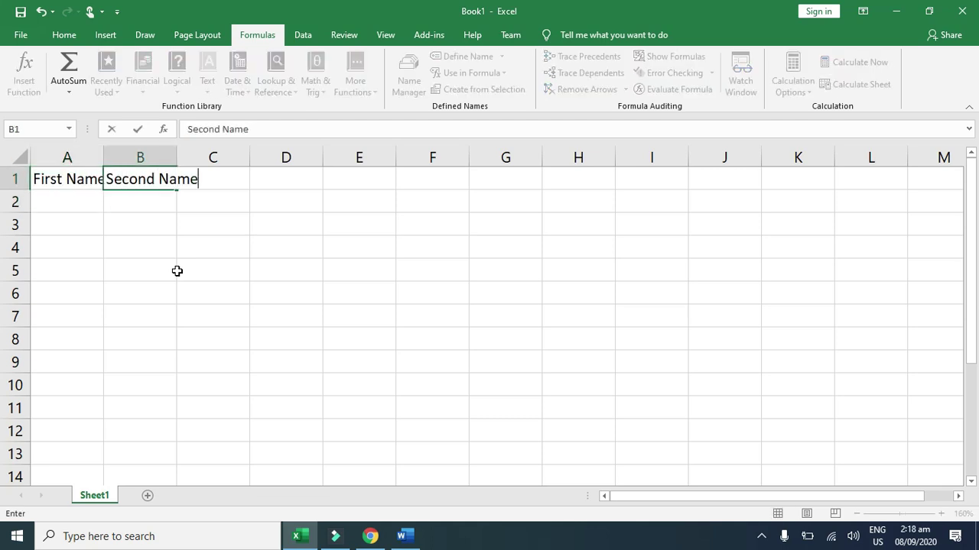
key("Return")
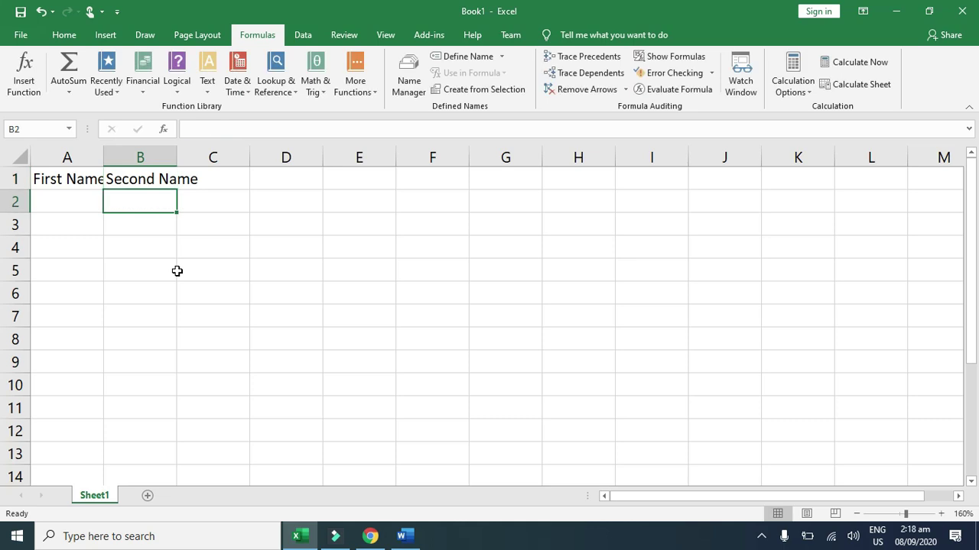
Step: Widen columns A, B and C and add the Full Name heading in C1
key("Left")
key("Up")
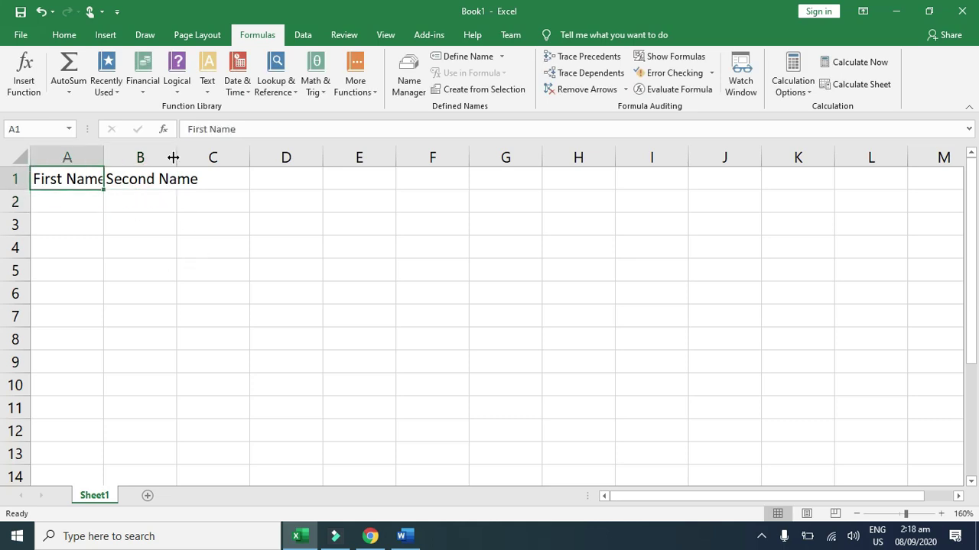
left_click_drag(173, 157, 213, 160)
left_click_drag(103, 159, 117, 161)
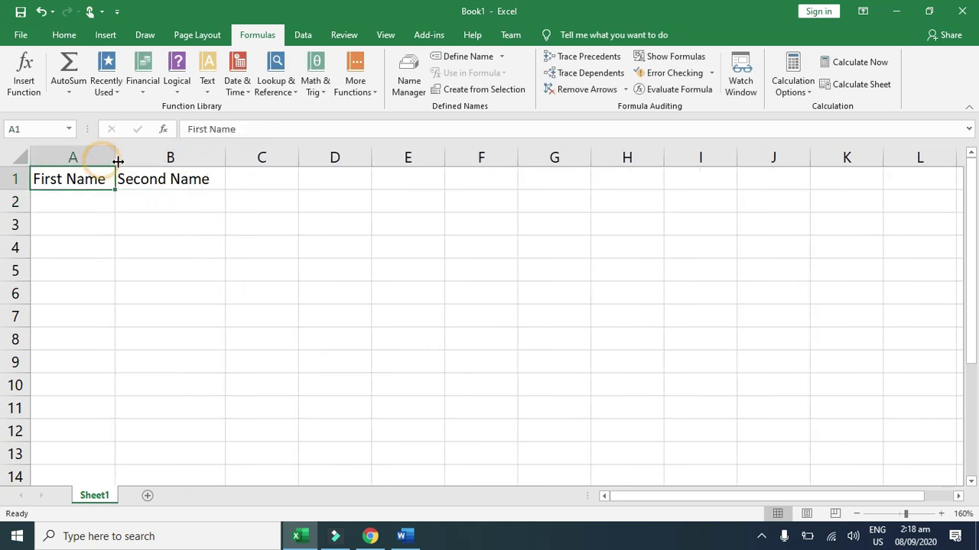
left_click(284, 183)
left_click_drag(299, 160, 318, 162)
left_click(301, 208)
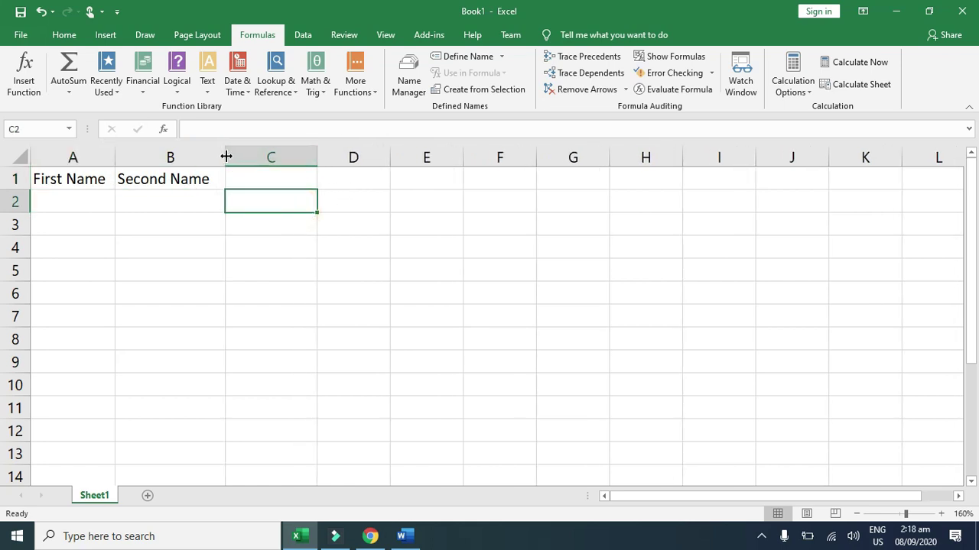
left_click_drag(226, 156, 235, 156)
left_click(276, 174)
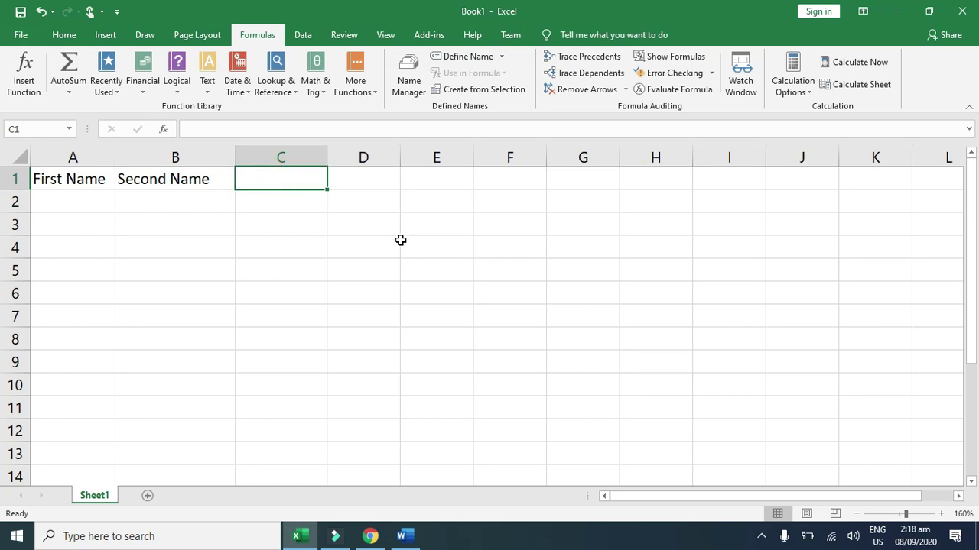
type("Full Name")
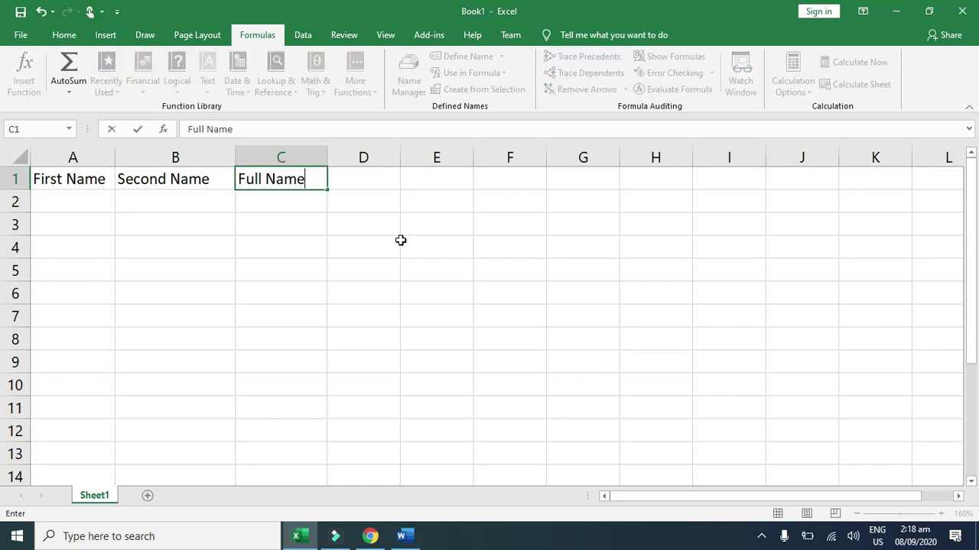
key("Return")
Step: Enter two people's first and second names in rows 2 and 3, ending on cell C2
key("Home")
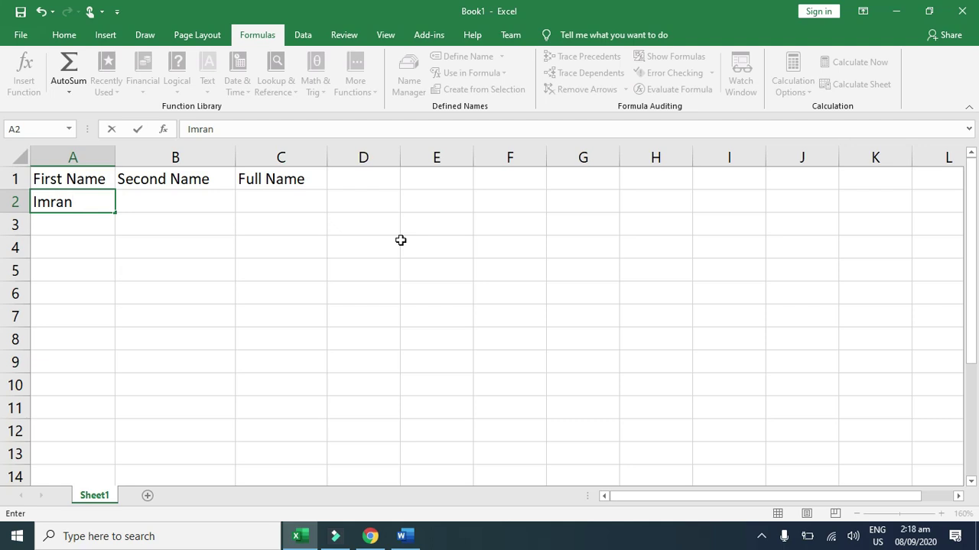
key("Tab")
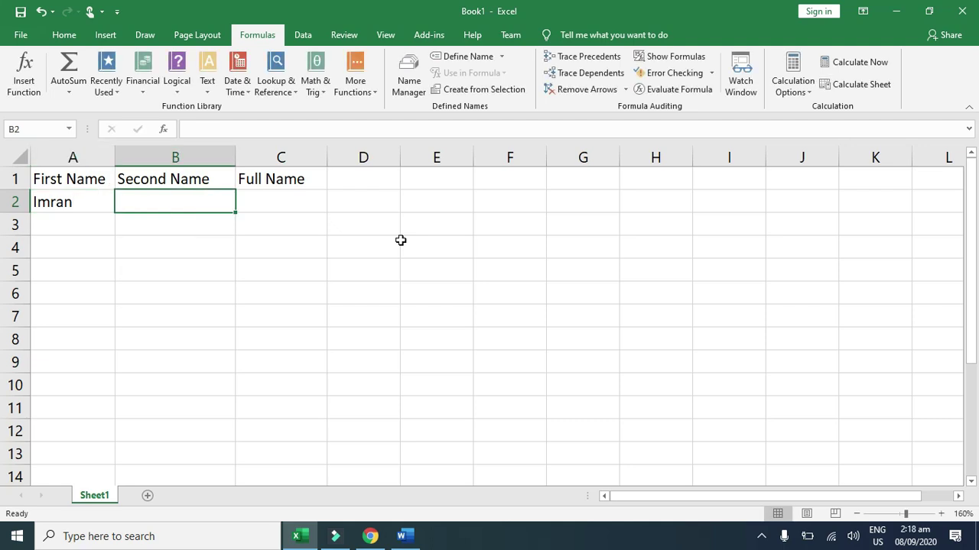
key("Return")
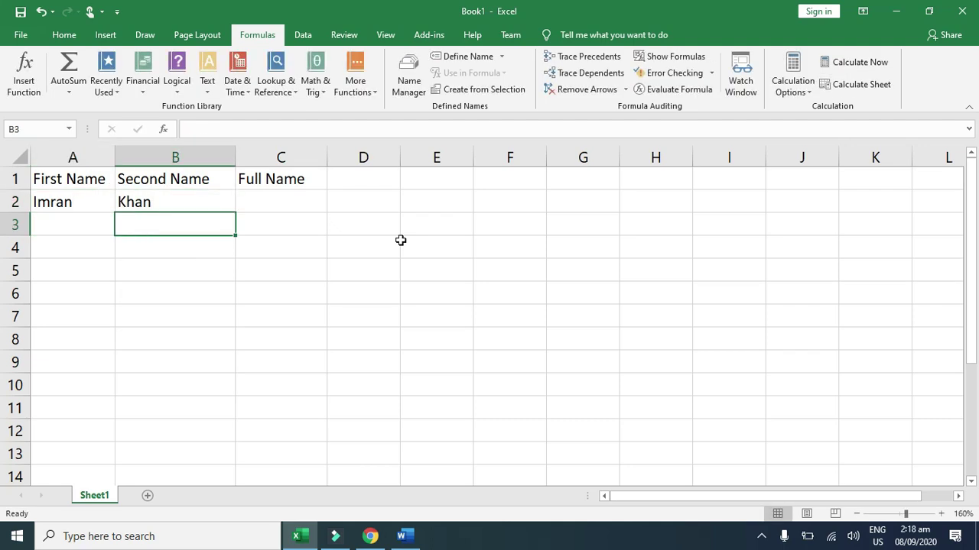
key("Home")
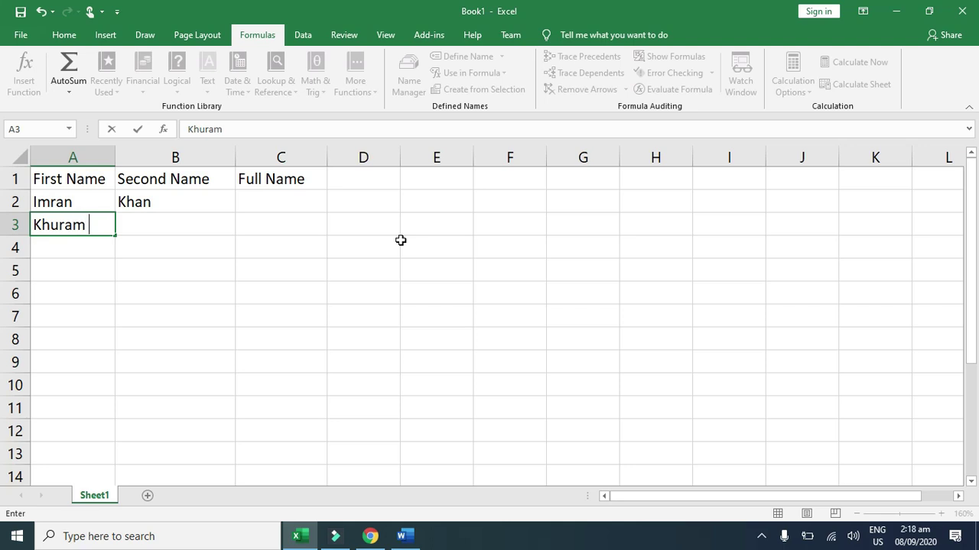
key("Tab")
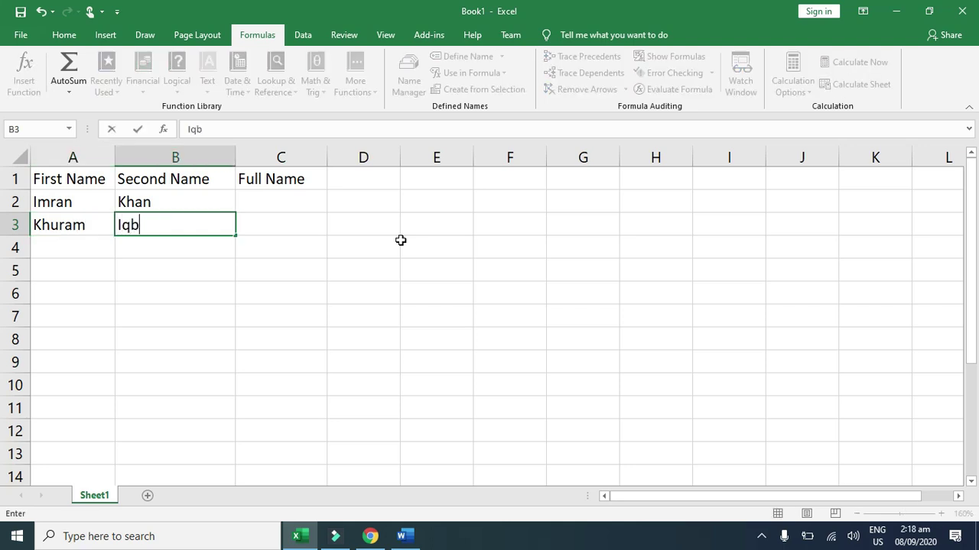
key("Return")
key("Up")
key("Up")
key("Right")
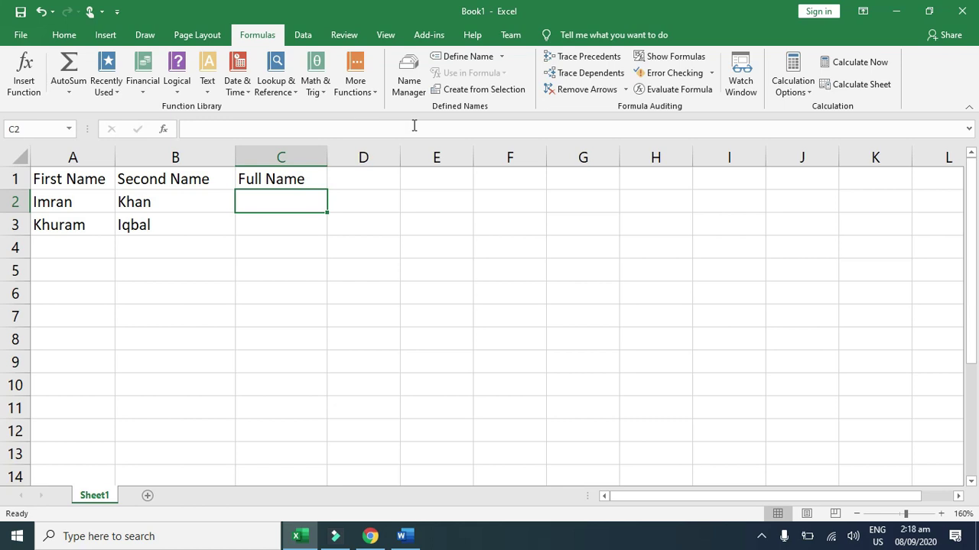
Step: Insert CONCAT from the Text functions into C2 with A2 and B2 as its arguments
left_click(207, 92)
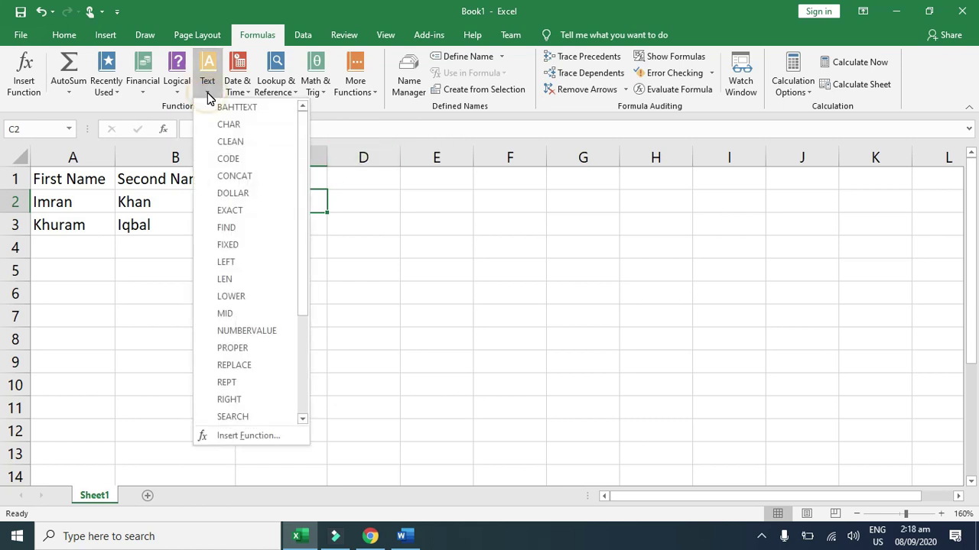
left_click(234, 176)
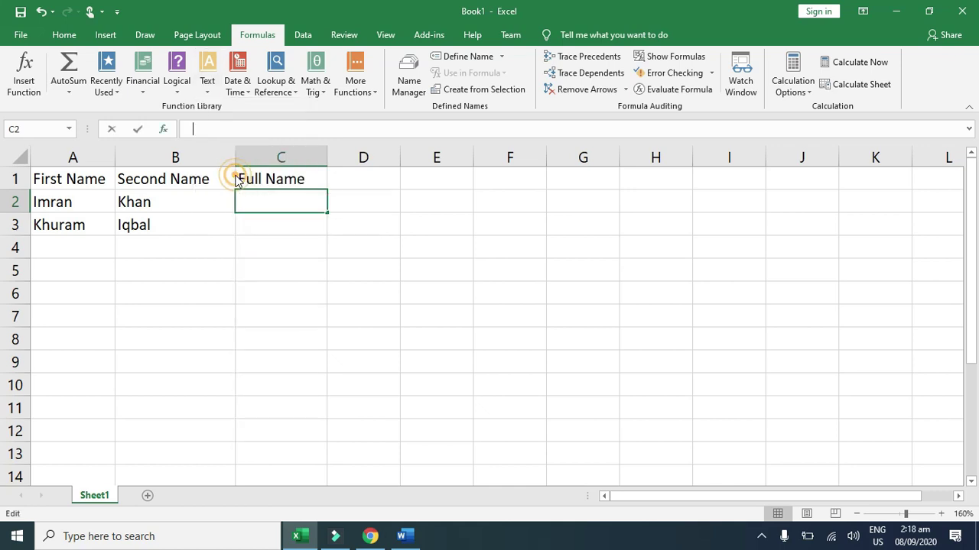
left_click(391, 177)
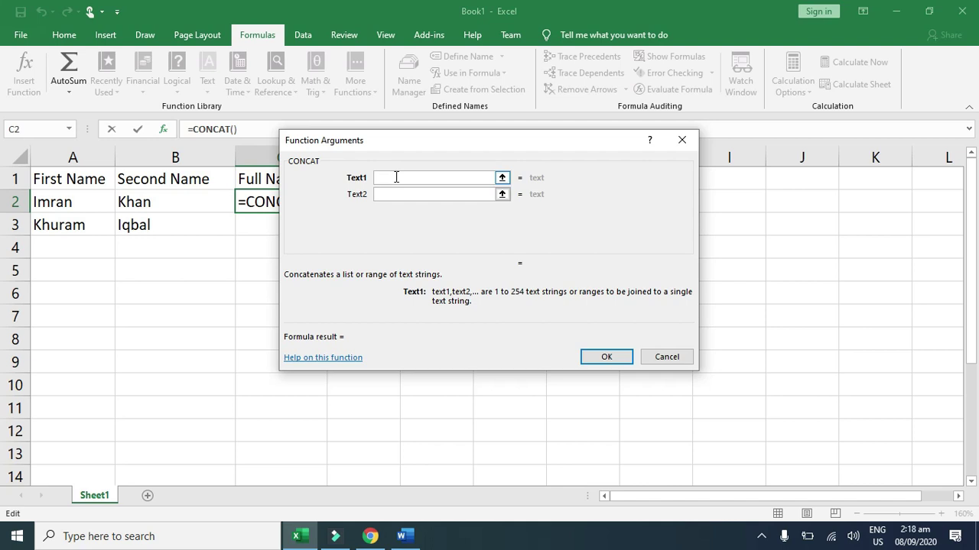
left_click(68, 203)
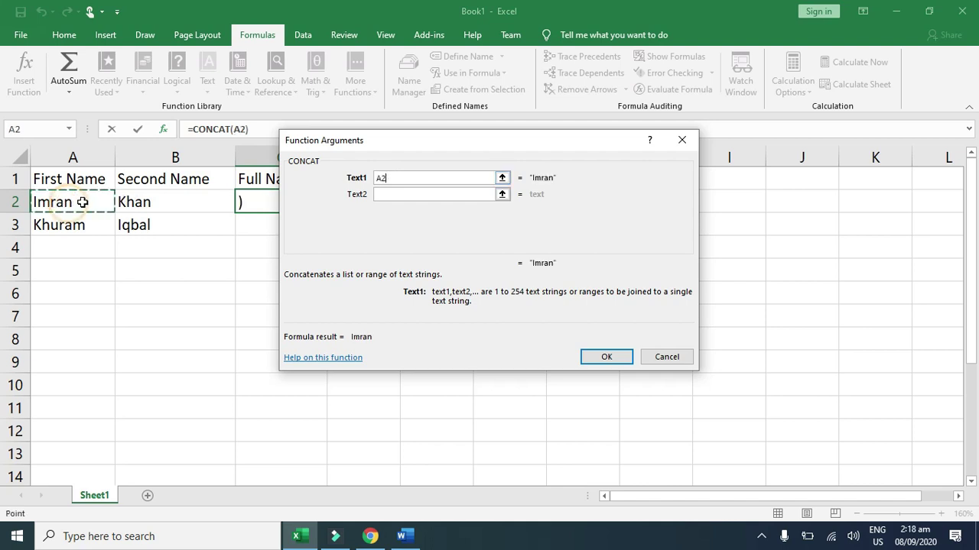
left_click(379, 194)
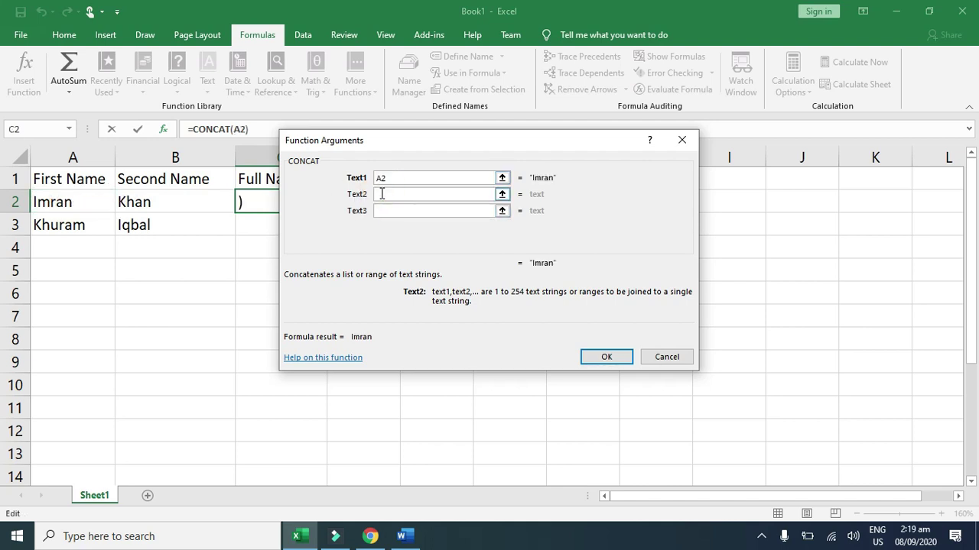
left_click(165, 205)
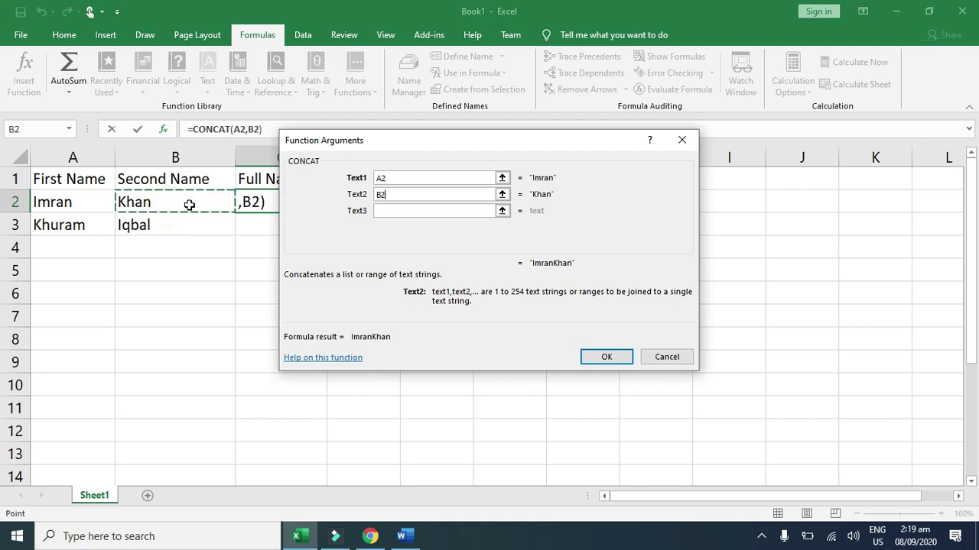
left_click_drag(520, 140, 645, 180)
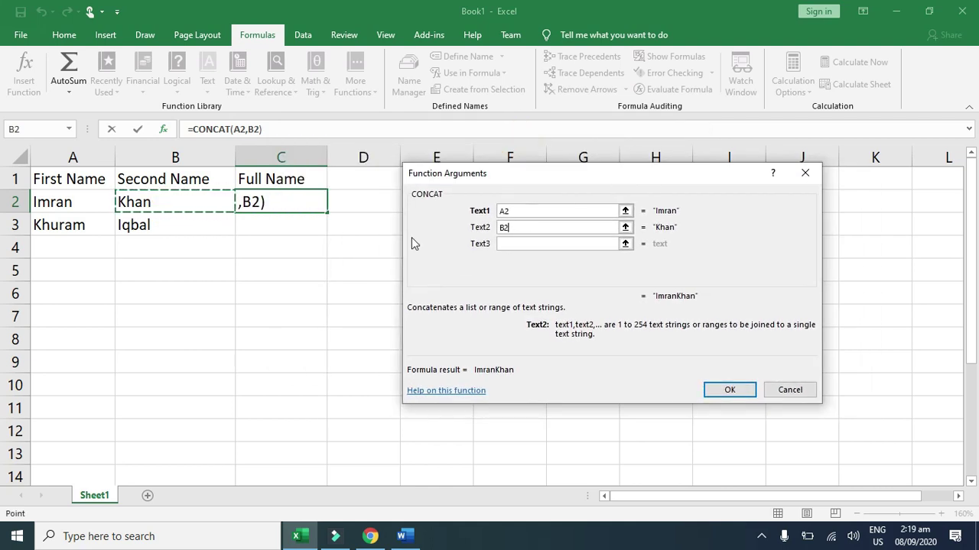
left_click(531, 226)
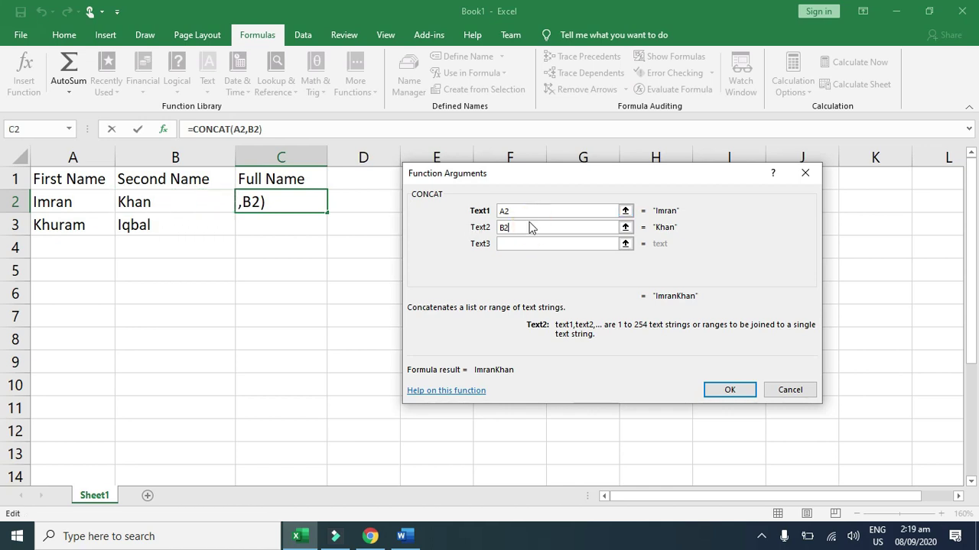
double_click(522, 211)
left_click(728, 388)
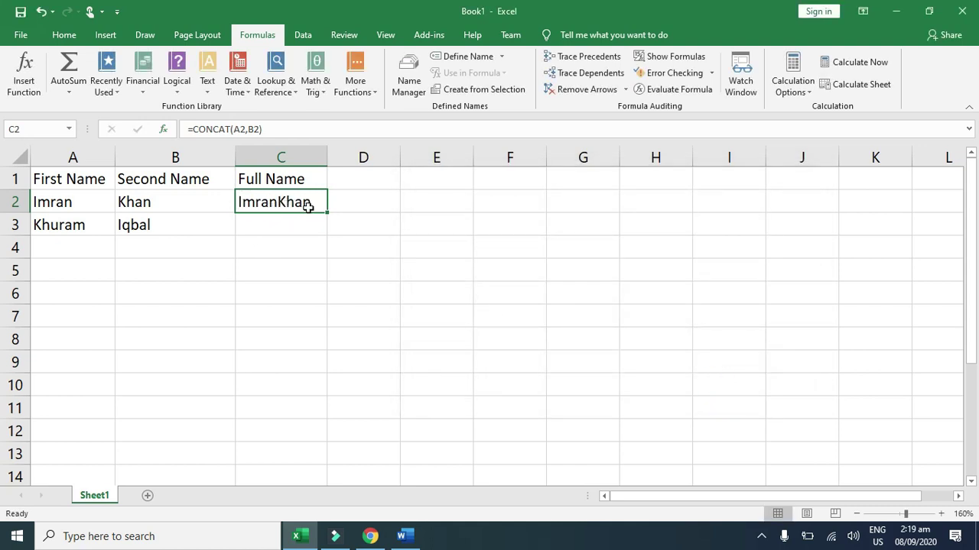
Step: Inspect cells A2, B2 and the C2 formula, discarding the accidental edit
left_click(89, 204)
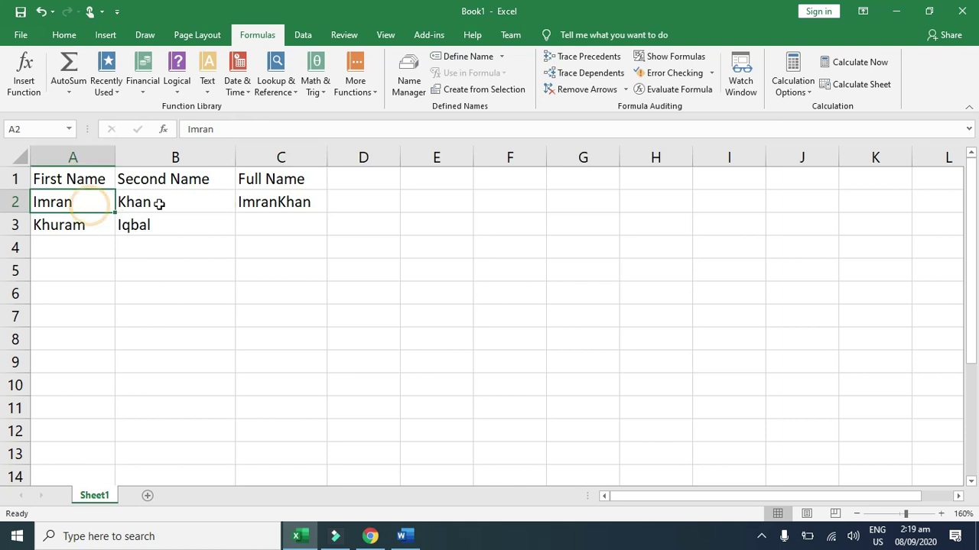
left_click(159, 204)
left_click(269, 205)
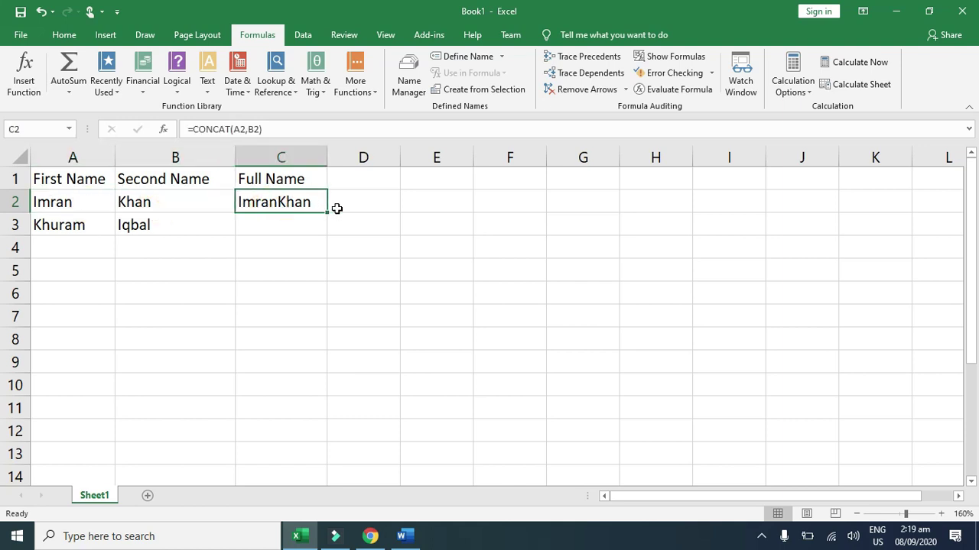
double_click(277, 195)
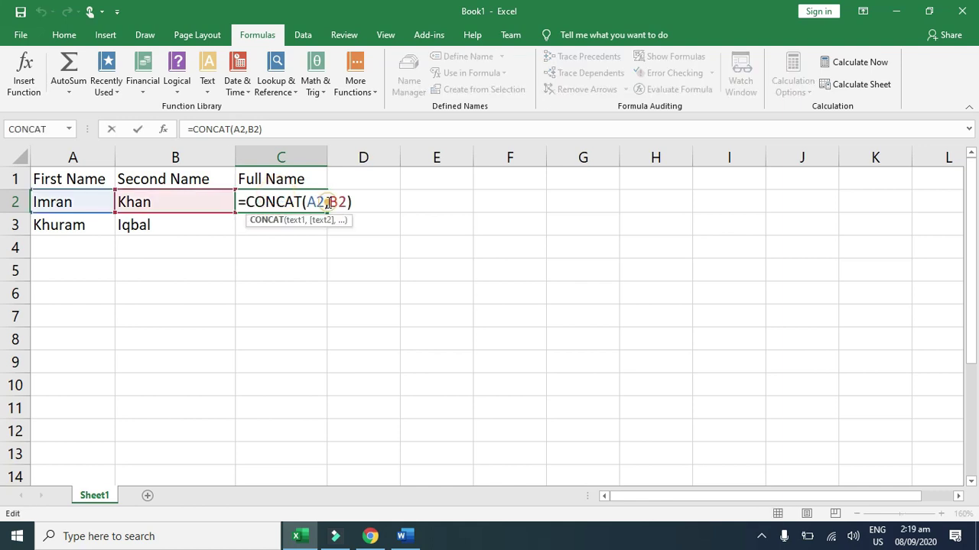
left_click(329, 201)
left_click(449, 242)
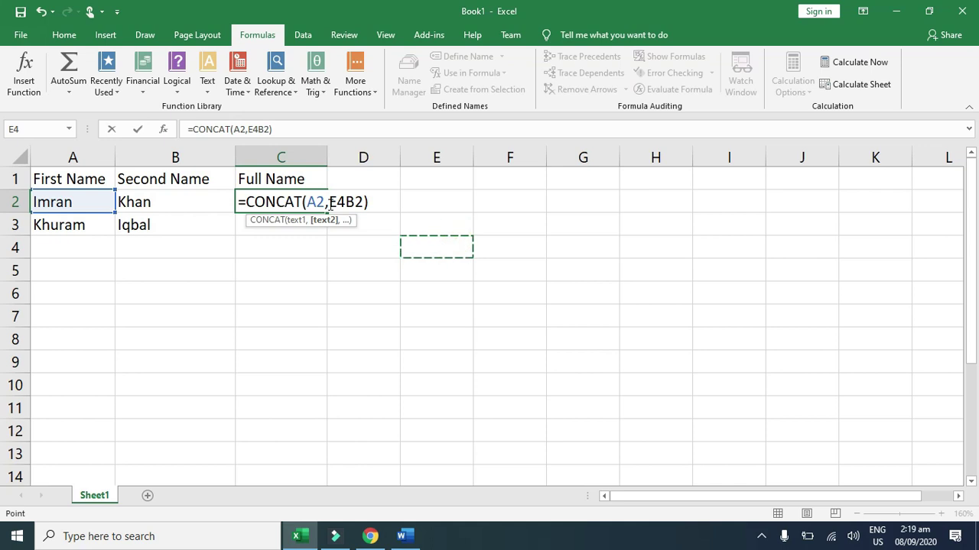
key("Escape")
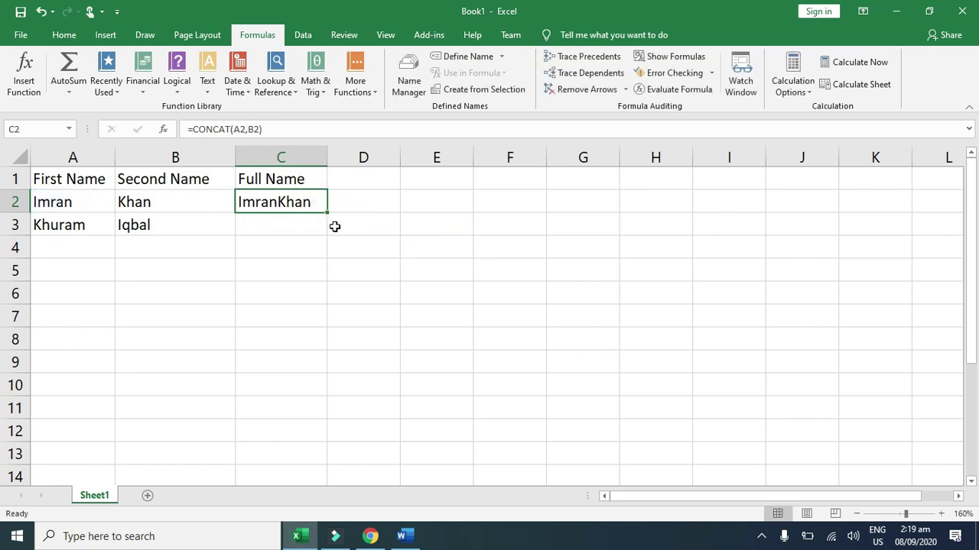
Step: Clear C2 and insert a fresh CONCAT function into it
key("Delete")
left_click(283, 230)
left_click(288, 201)
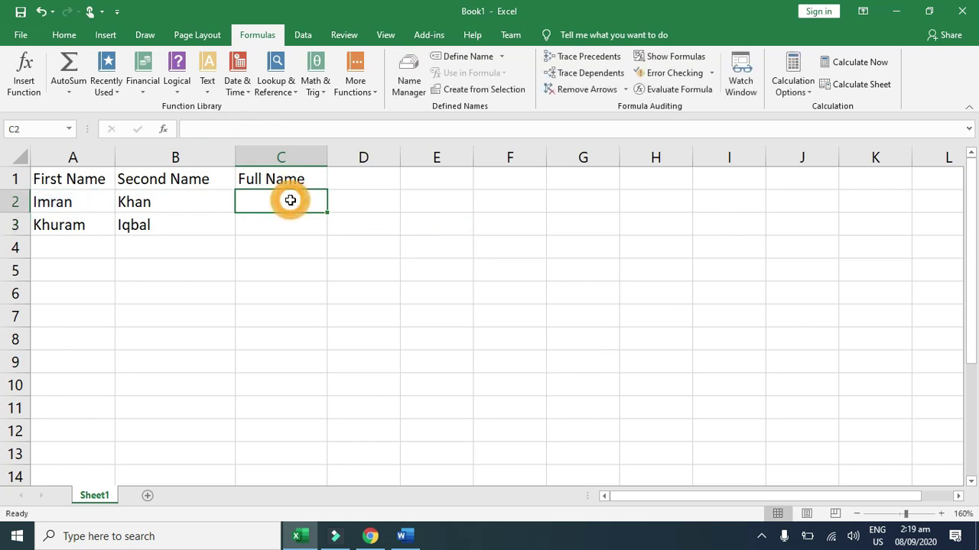
left_click(207, 84)
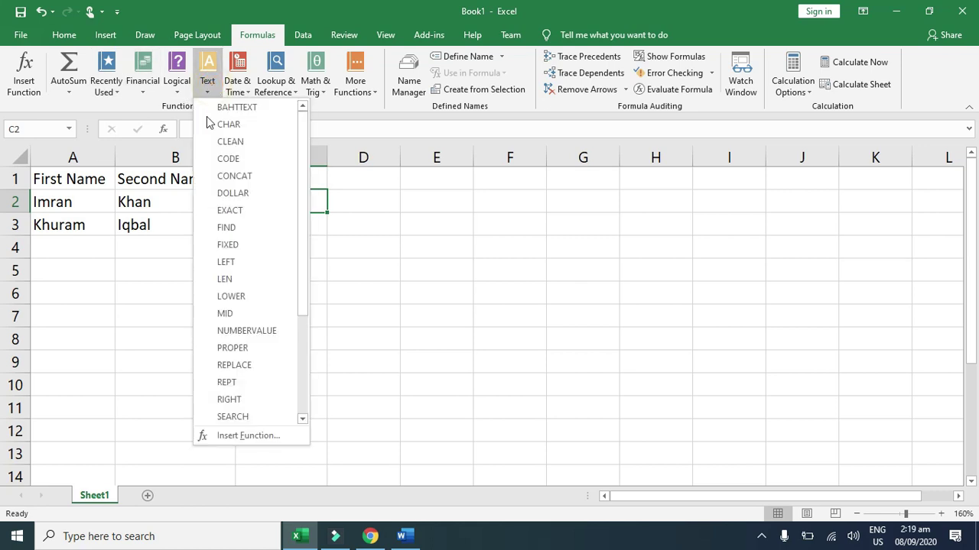
left_click(233, 176)
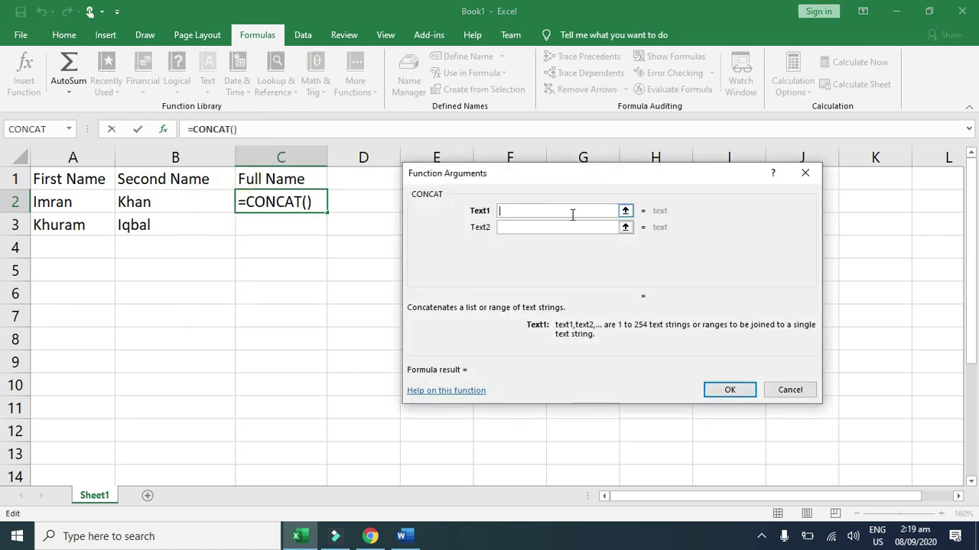
Step: Fill the CONCAT arguments with a2, " " and b2 to get =CONCAT(A2," ",B2)
type("a2")
left_click(568, 227)
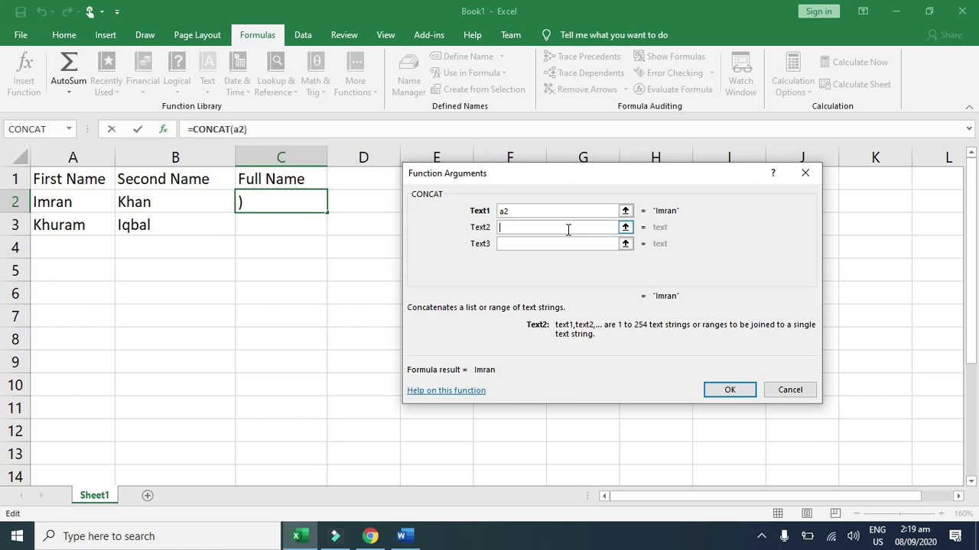
type("\" \"")
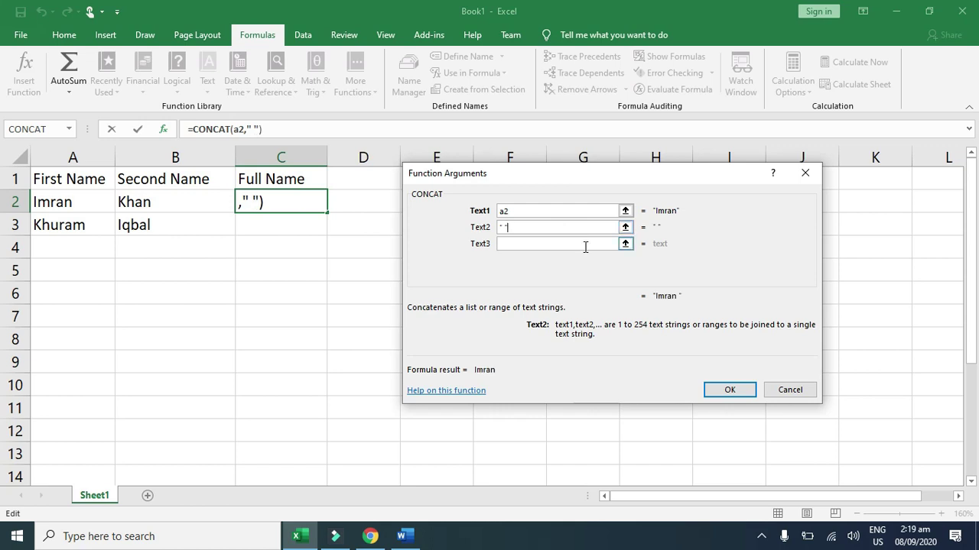
left_click(584, 243)
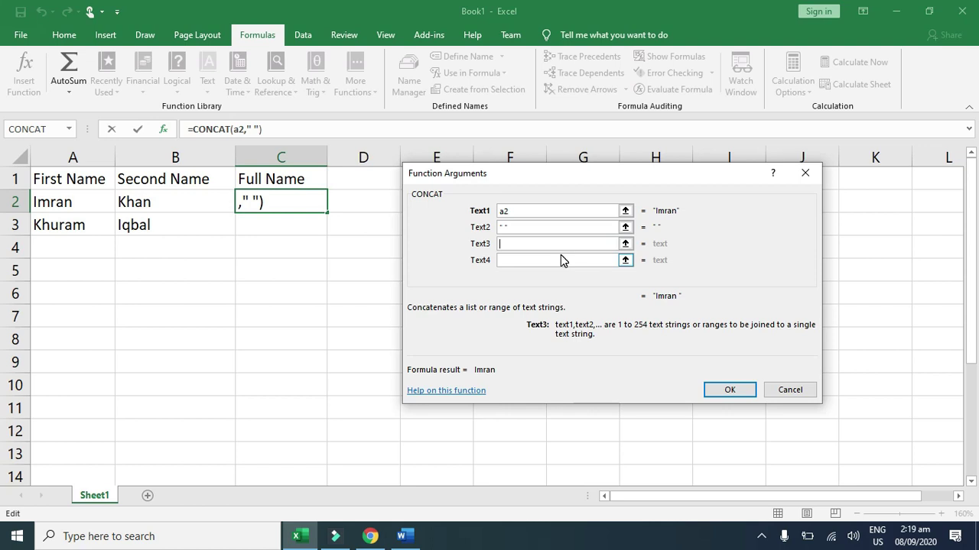
type("b2")
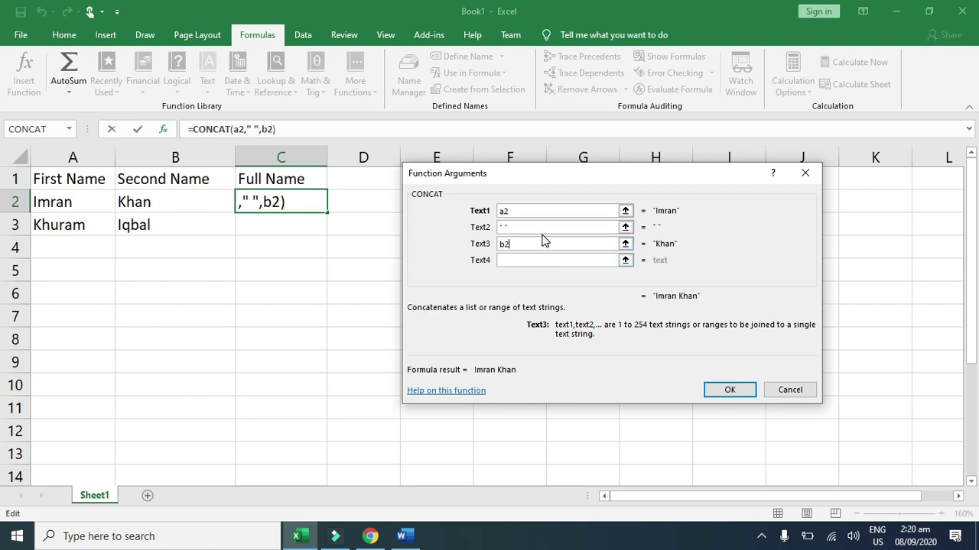
left_click(509, 211)
left_click(730, 390)
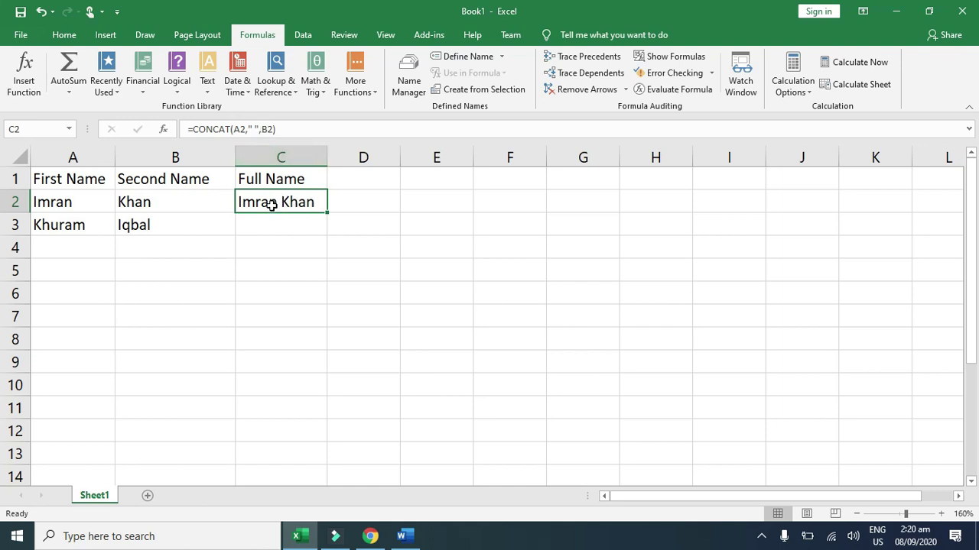
Step: Copy the spaced CONCAT formula from C2 down to C3 and autofit column C
double_click(250, 128)
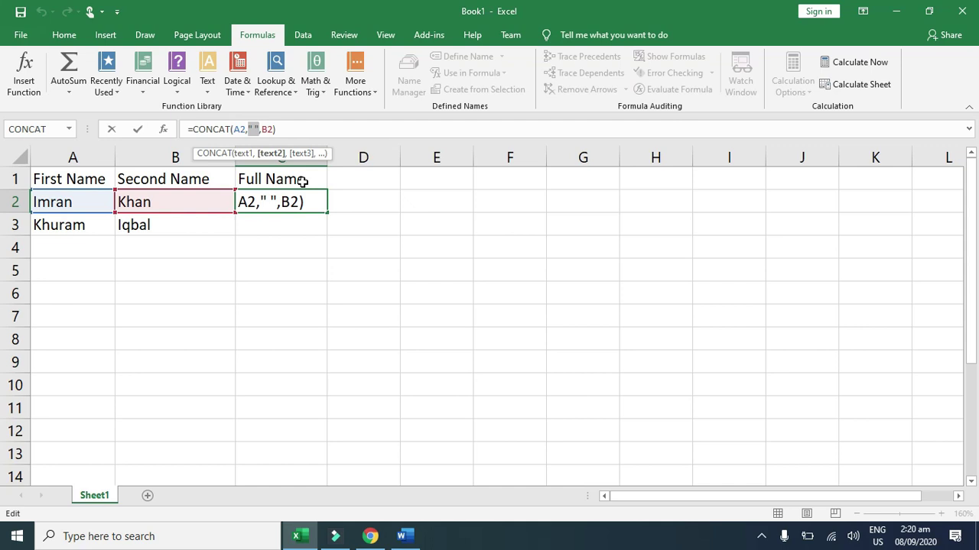
key("Return")
left_click(324, 217)
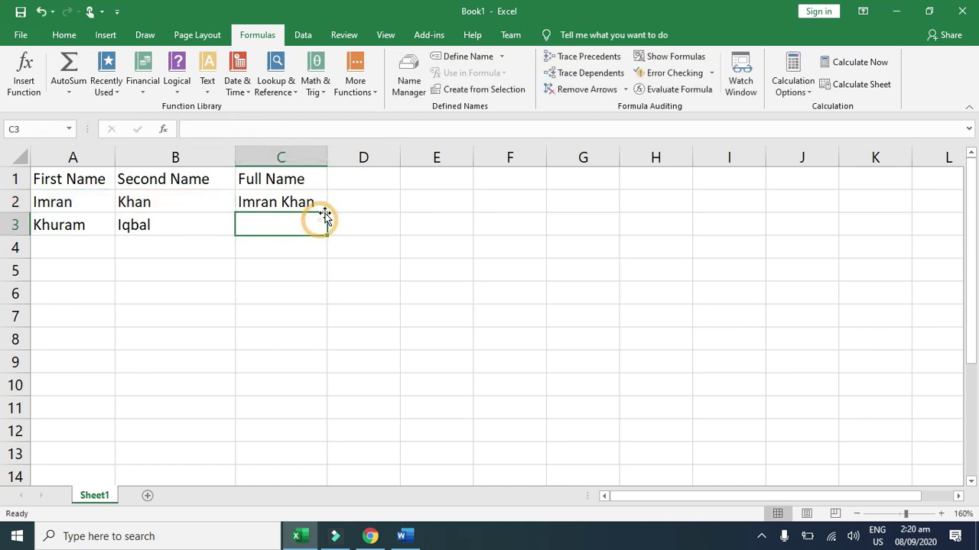
left_click(324, 203)
left_click_drag(327, 212, 327, 235)
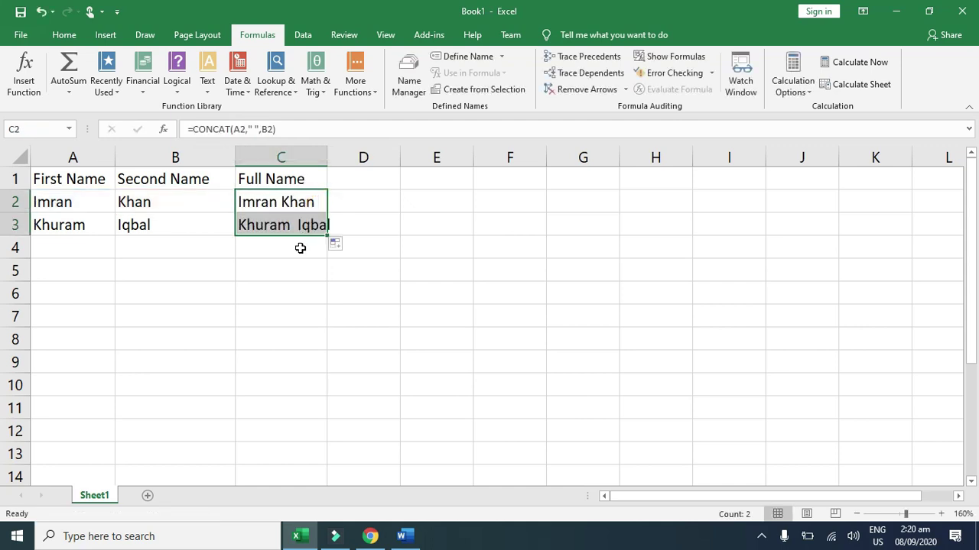
left_click(300, 247)
double_click(328, 153)
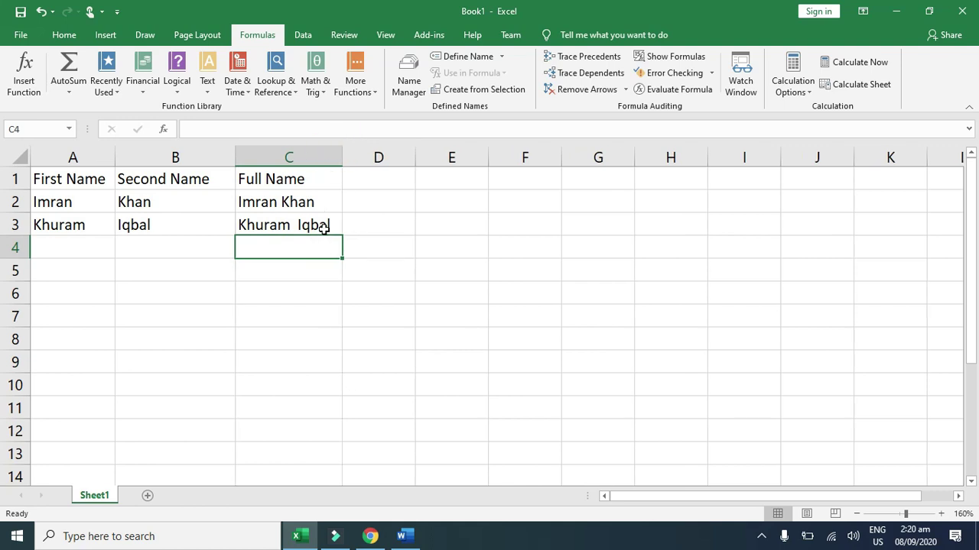
left_click(375, 202)
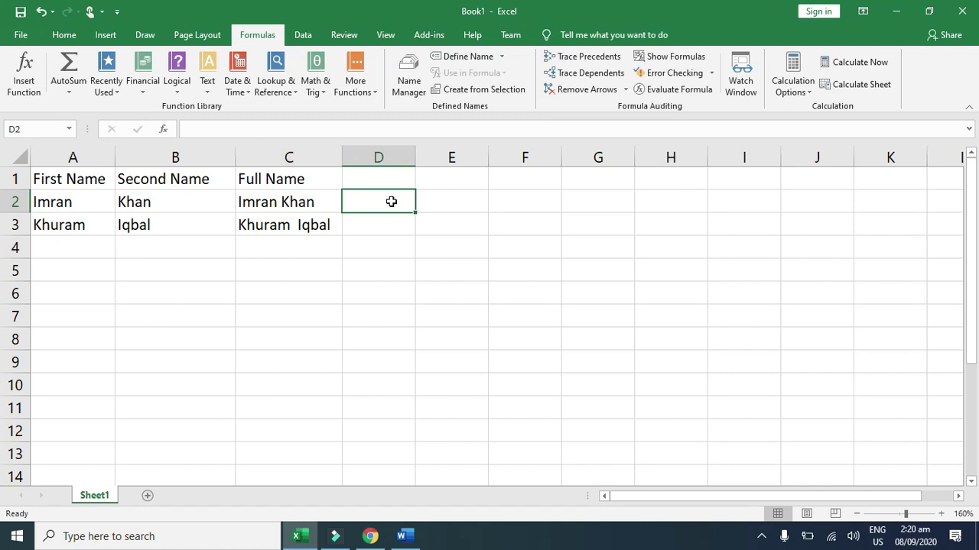
Step: Enter =UPPER(C2) in D2 from the Text functions list
left_click(384, 177)
left_click(394, 201)
left_click(209, 90)
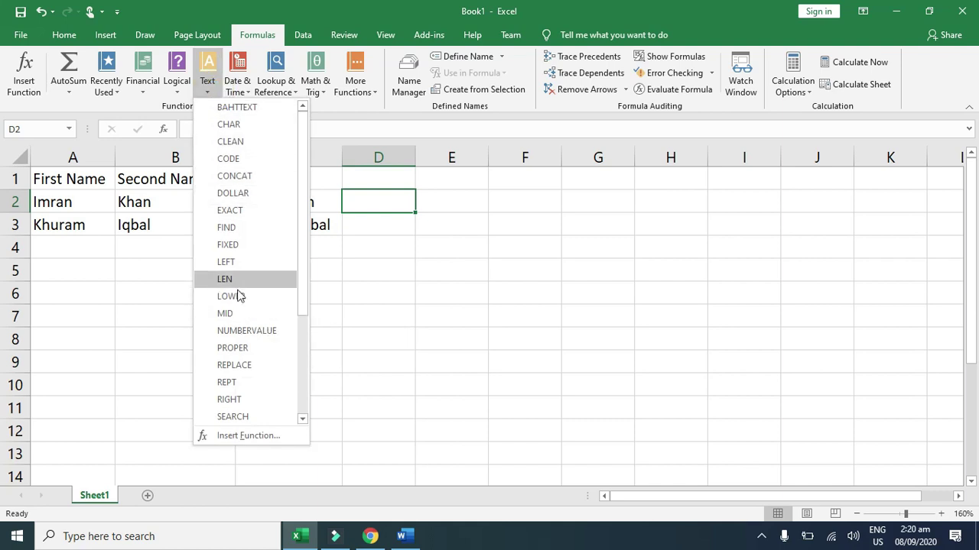
scroll(234, 301, "down", 3)
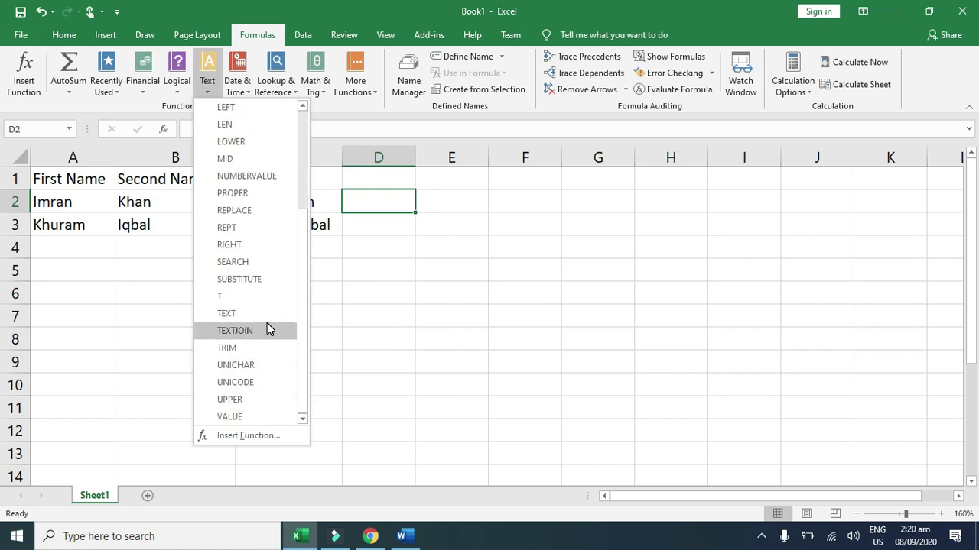
scroll(266, 323, "up", 3)
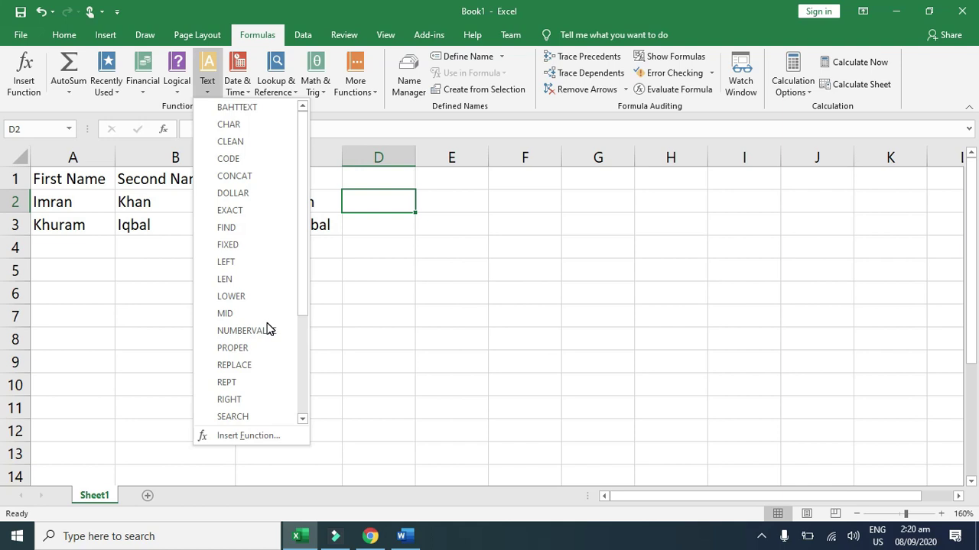
scroll(267, 329, "down", 1)
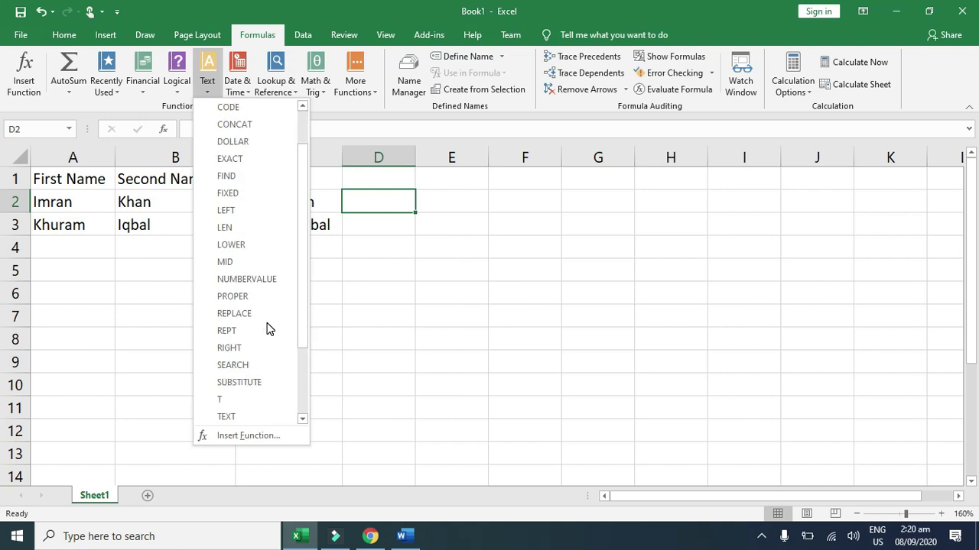
scroll(267, 329, "down", 2)
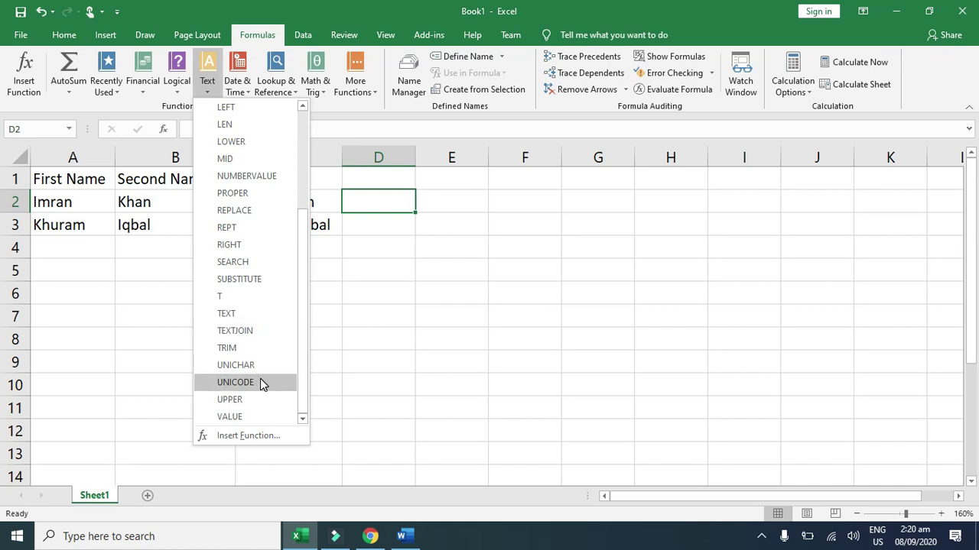
left_click(254, 397)
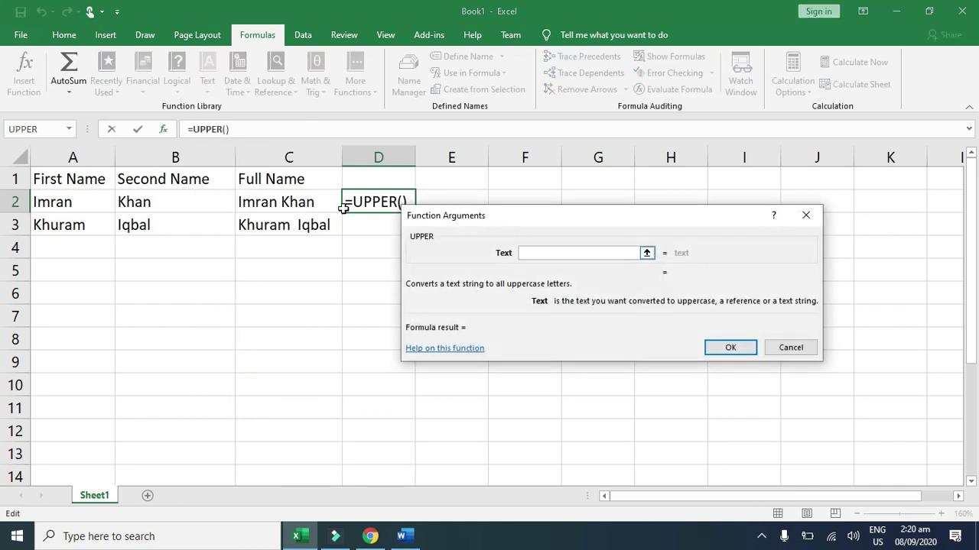
left_click(285, 204)
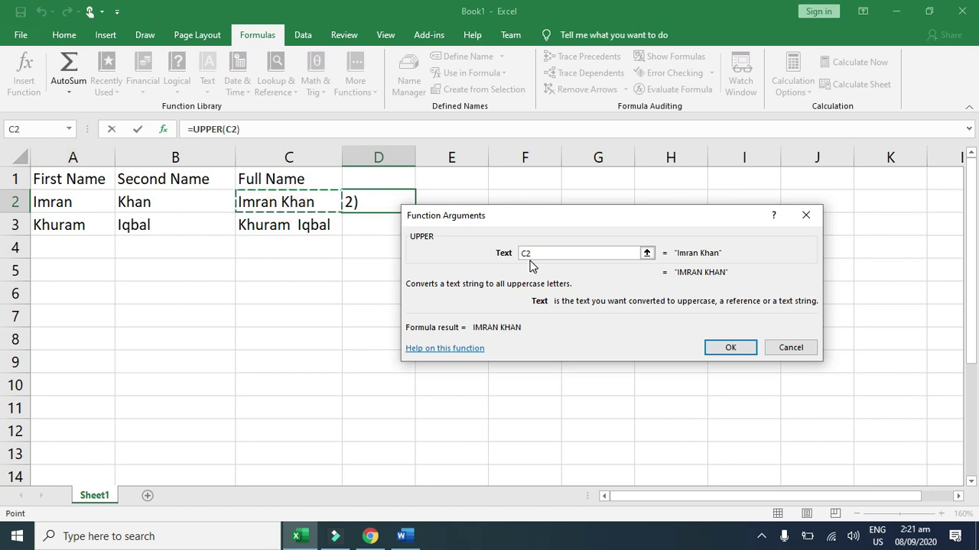
left_click(730, 347)
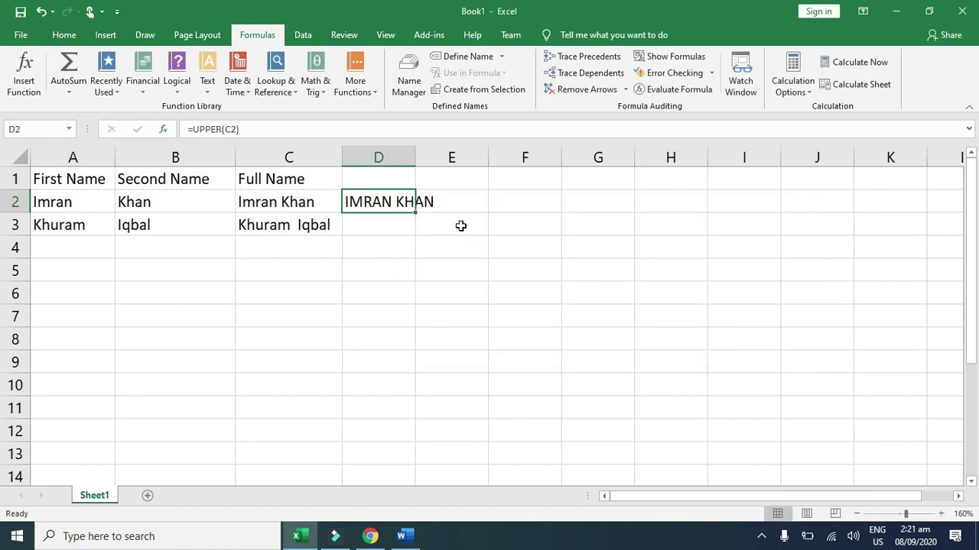
Step: Autofit column D and fill the UPPER formula down to D3
double_click(415, 157)
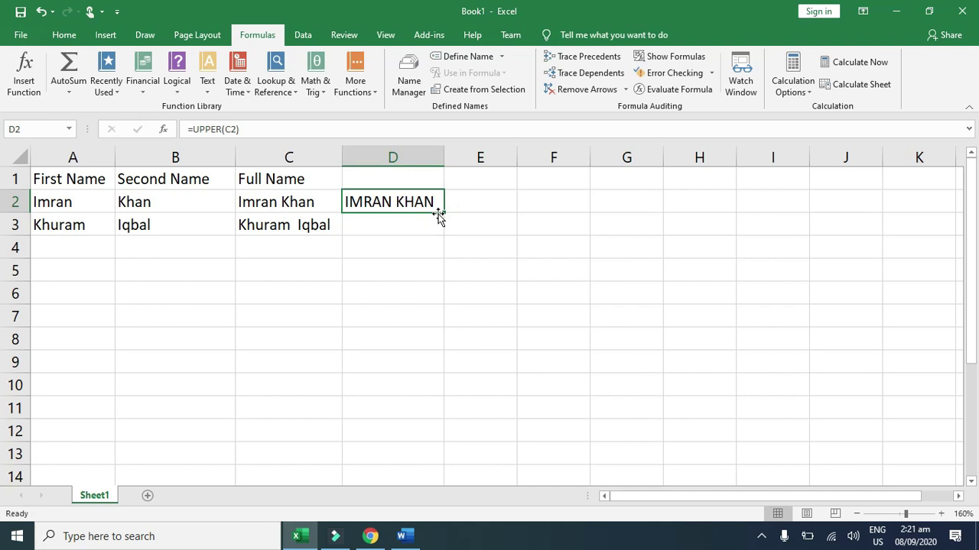
left_click_drag(440, 216, 458, 226)
left_click(482, 207)
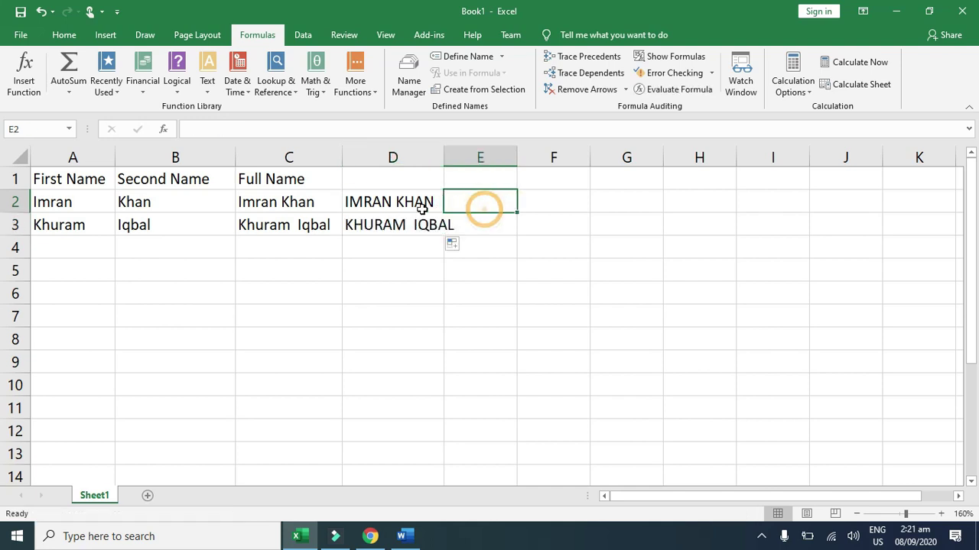
left_click(399, 200)
double_click(444, 157)
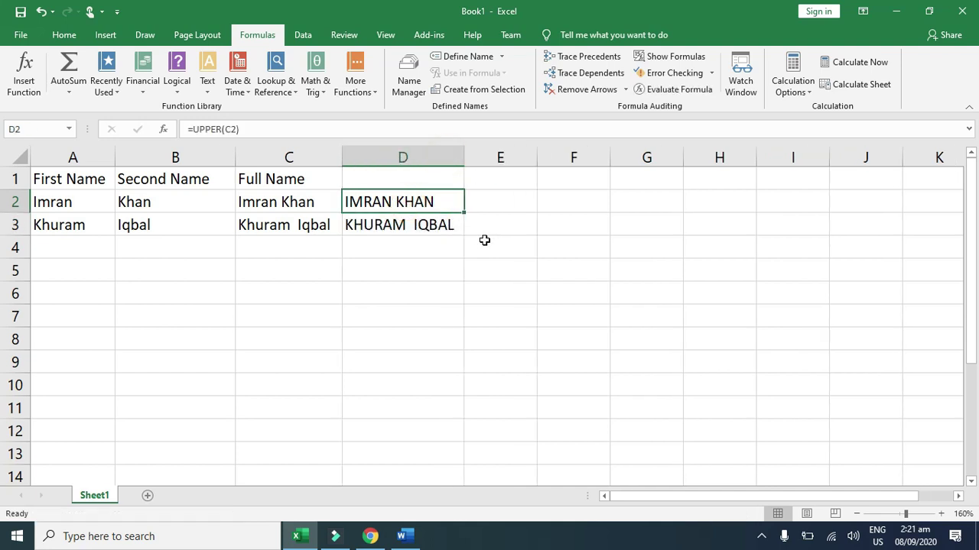
left_click(479, 229)
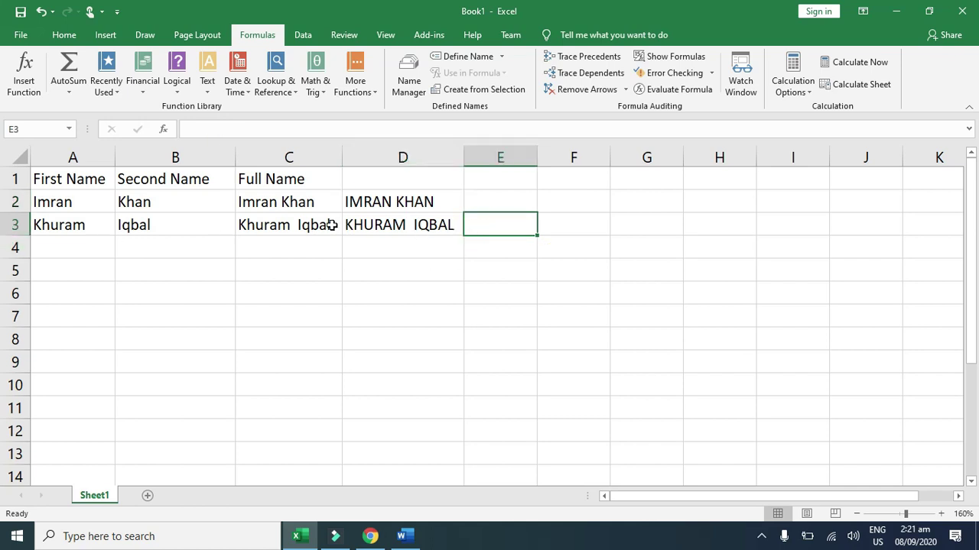
Step: Preview the Math & Trig, Date & Time and Text function lists
left_click(231, 212)
left_click(452, 247)
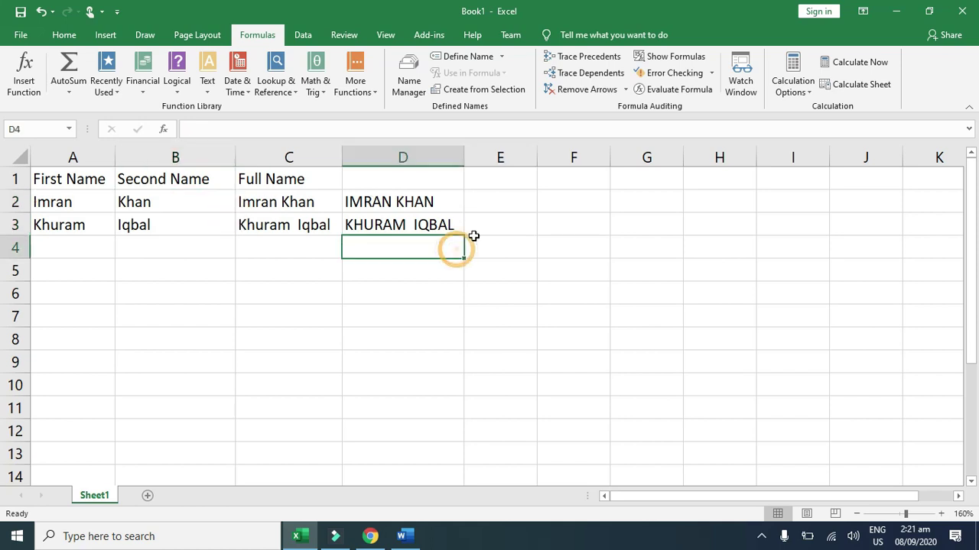
left_click(474, 219)
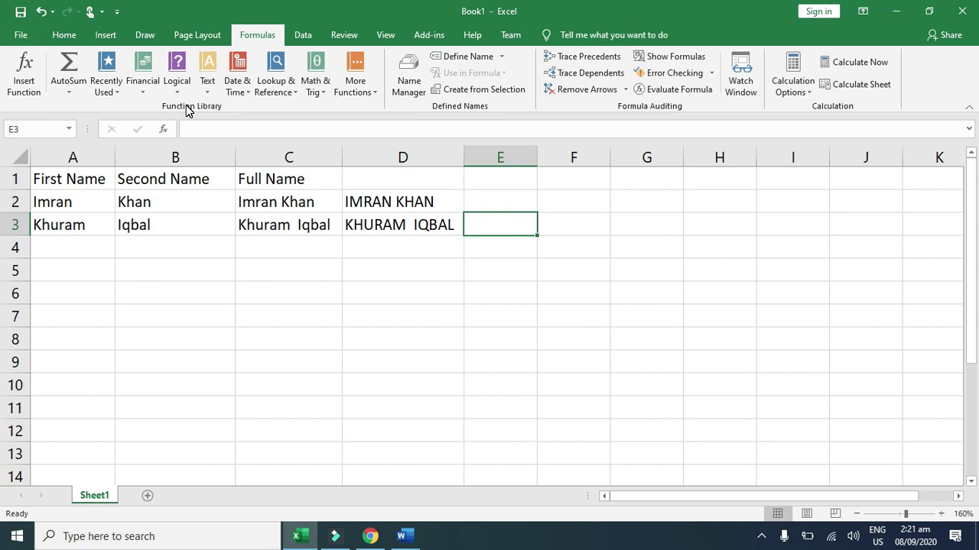
left_click(322, 96)
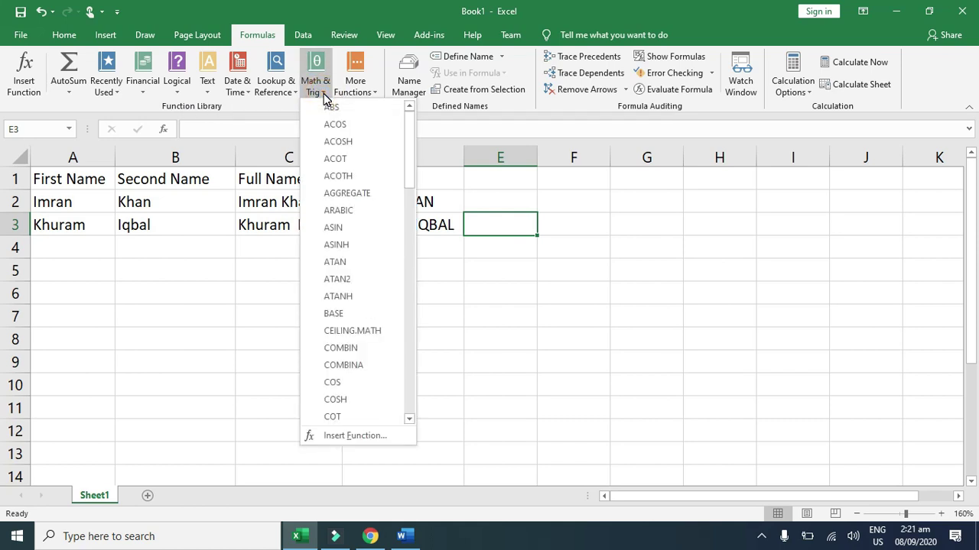
left_click(283, 107)
left_click(245, 93)
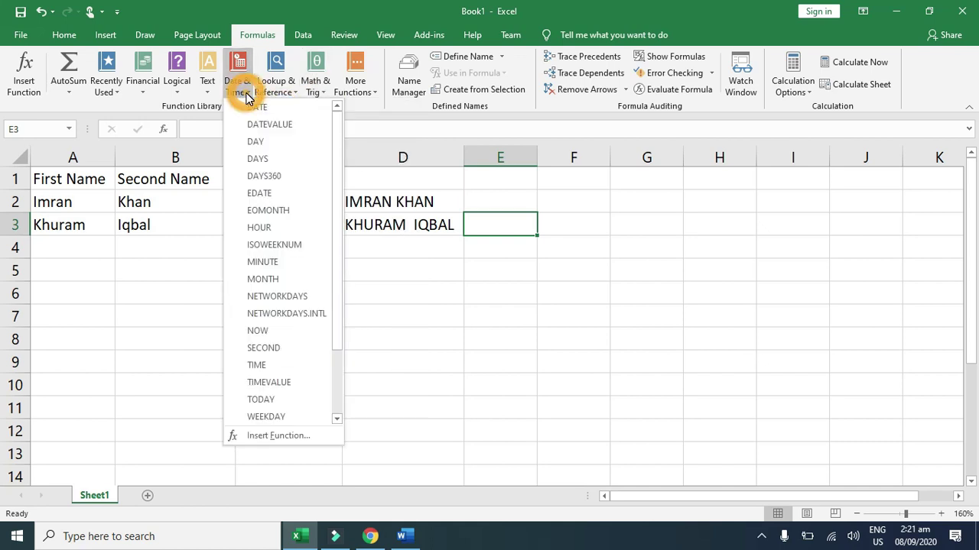
left_click(232, 108)
left_click(207, 84)
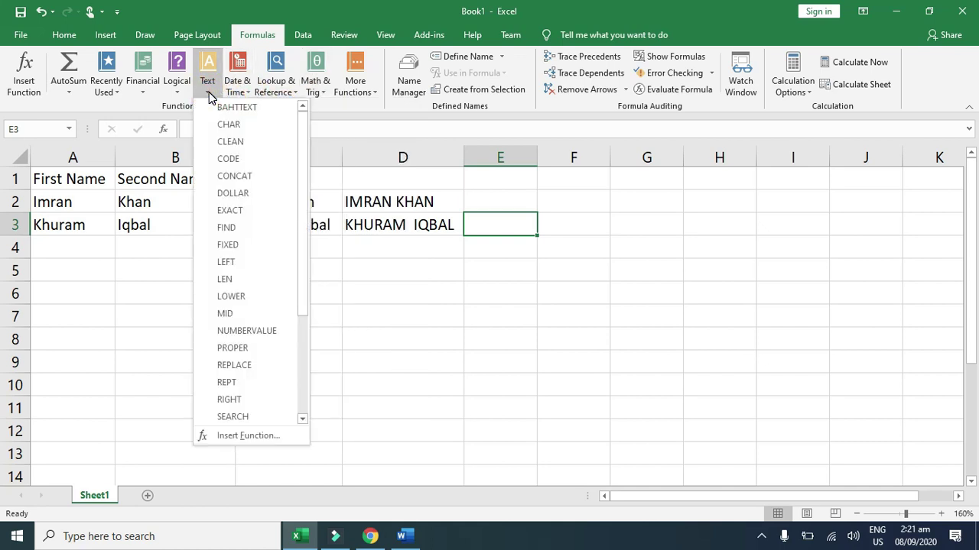
Step: Preview the Financial, Logical and More Functions lists, then bring up the Word factorial document
left_click(138, 93)
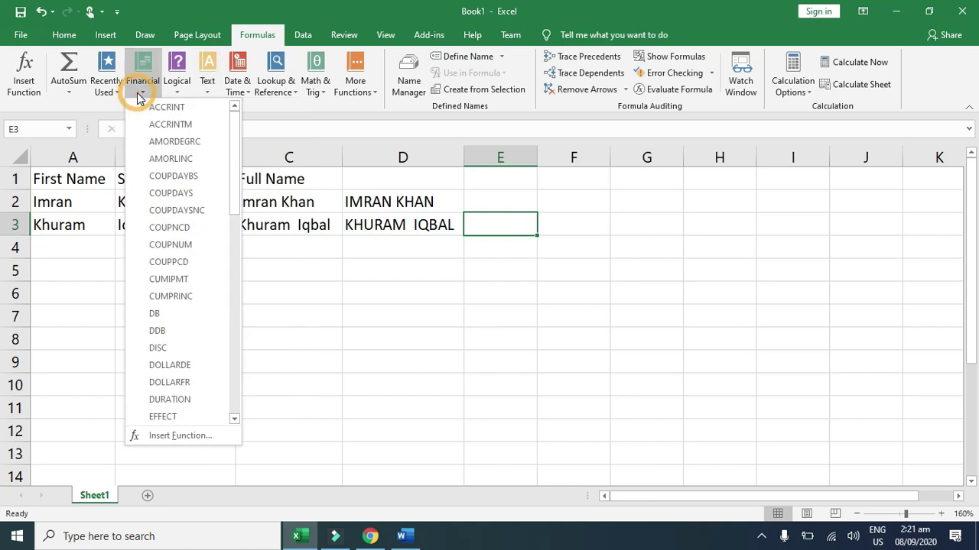
left_click(176, 92)
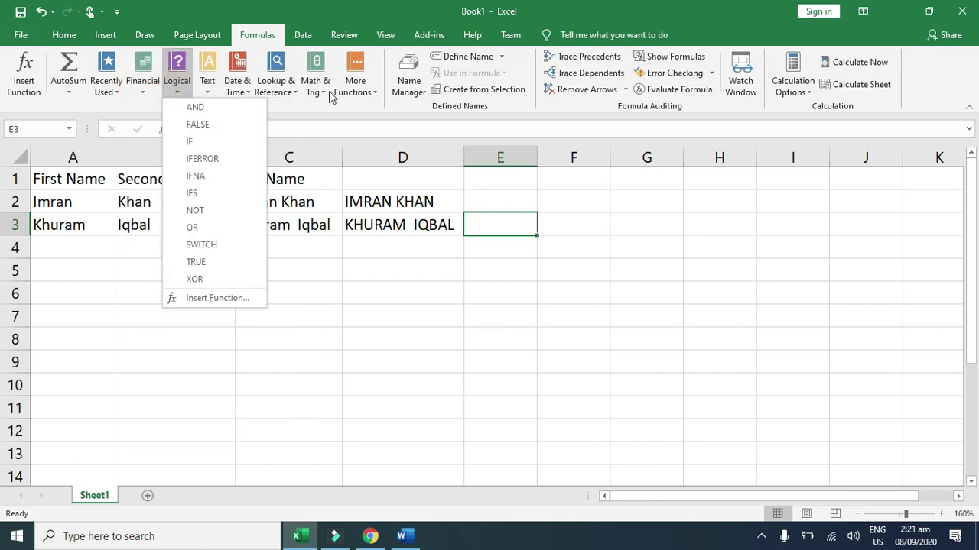
left_click(359, 95)
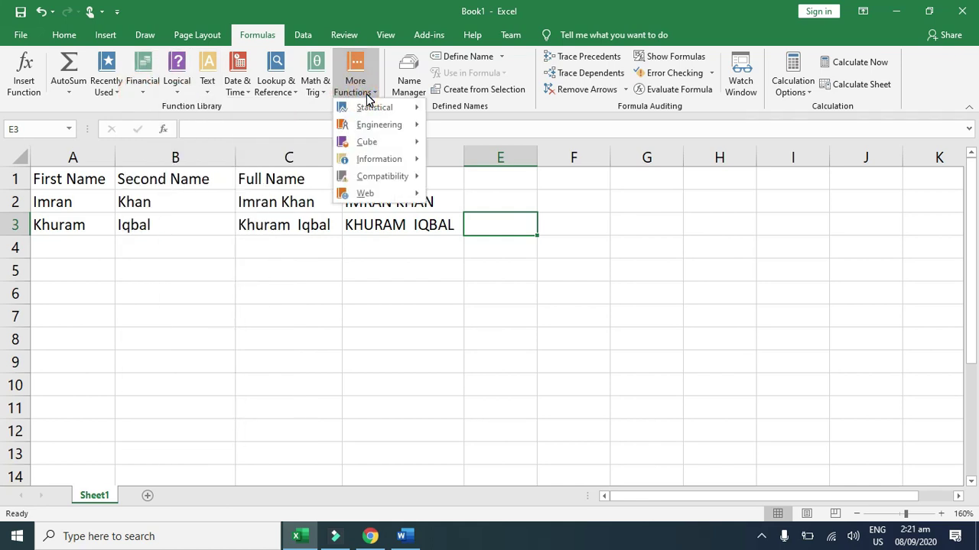
left_click(302, 109)
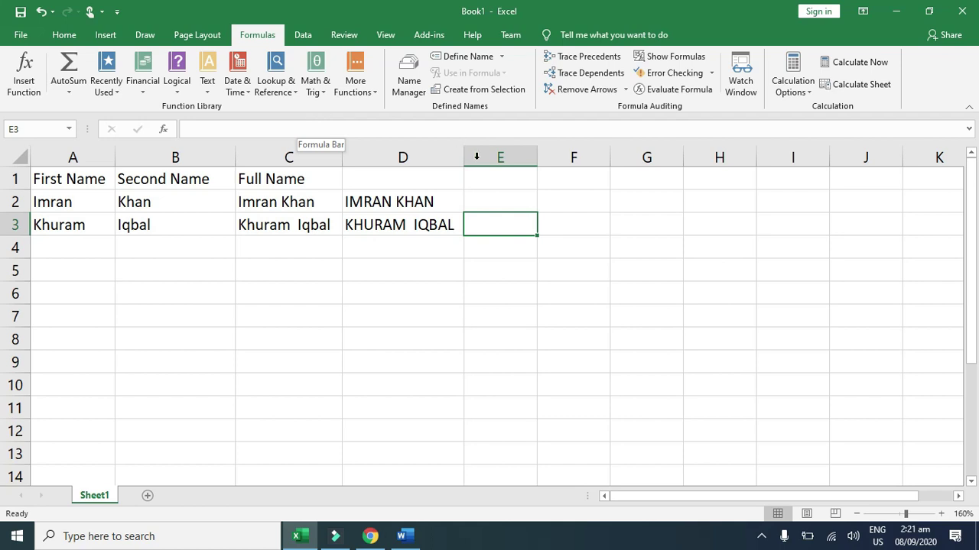
left_click(435, 342)
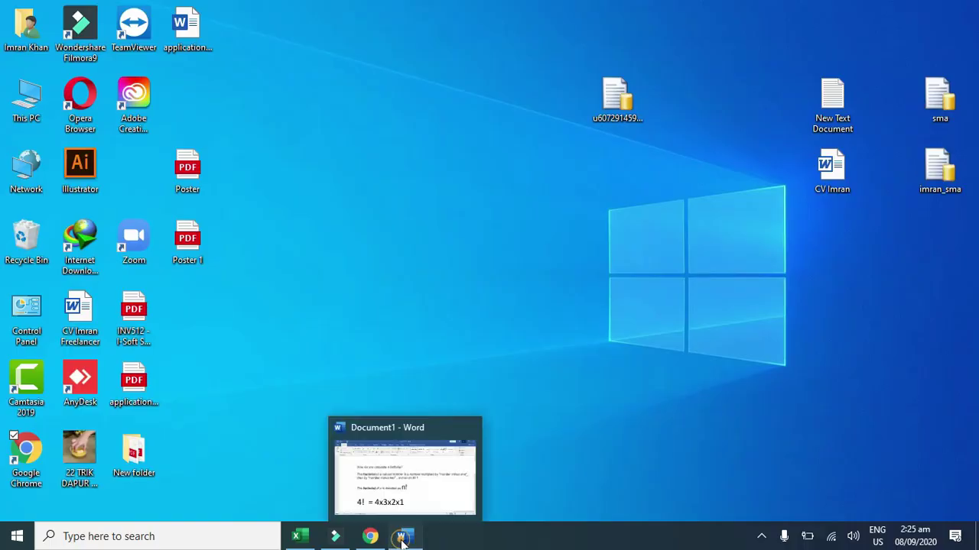
left_click(403, 538)
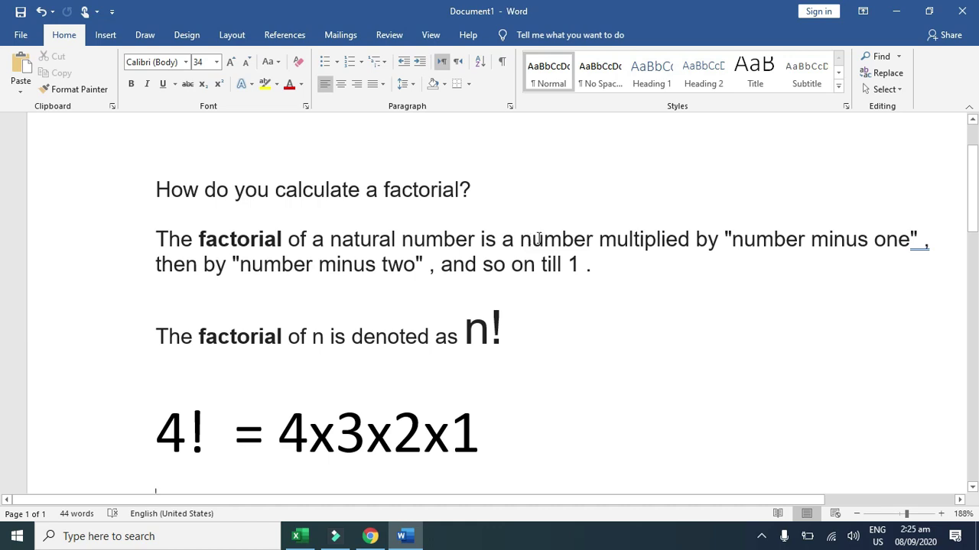
Step: Select parts of the 4! = 4x3x2x1 example while reading it
left_click(713, 240)
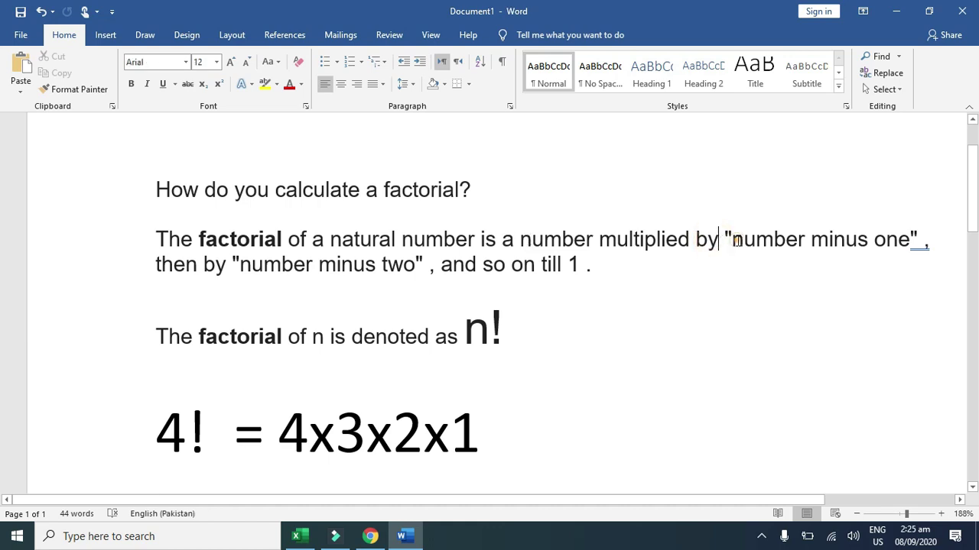
left_click(733, 240)
left_click_drag(196, 431, 155, 432)
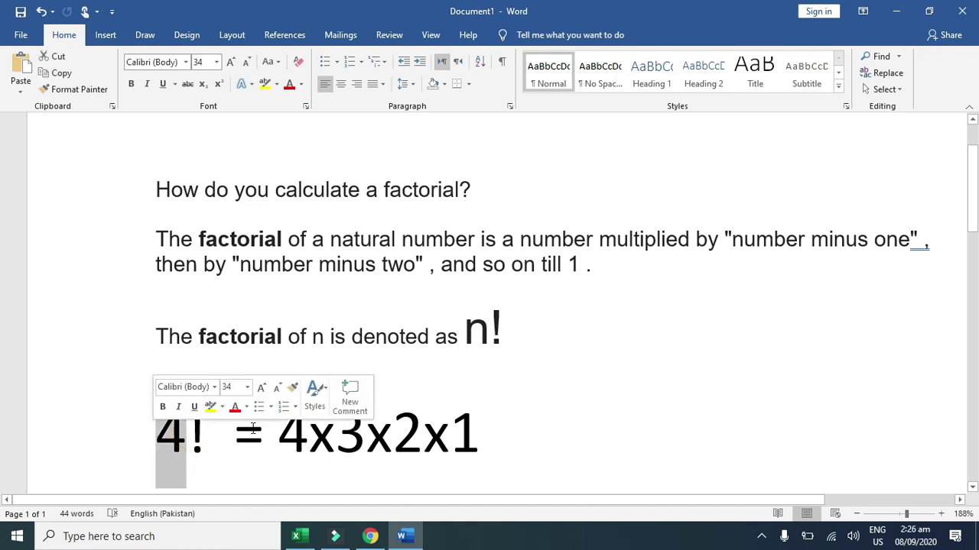
left_click(280, 428)
left_click_drag(279, 428, 366, 440)
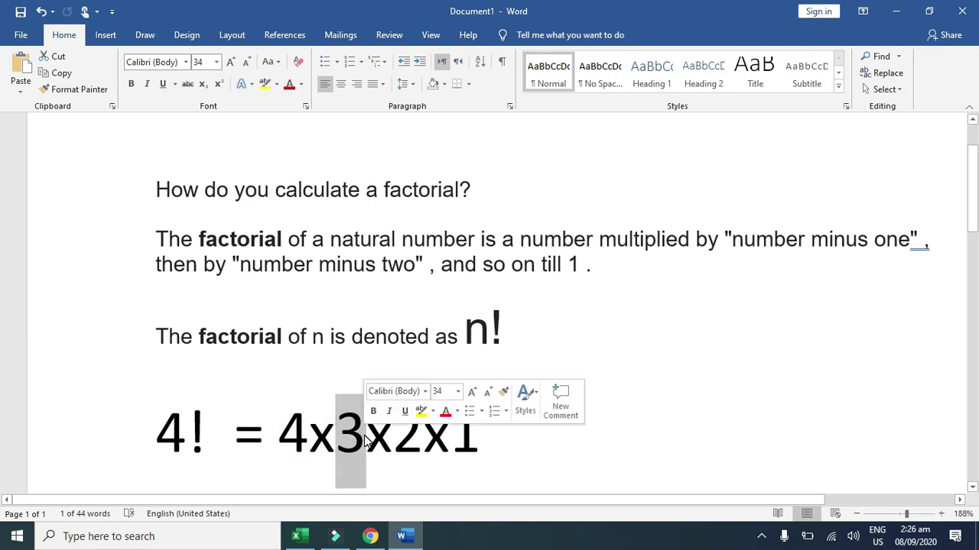
left_click(394, 438)
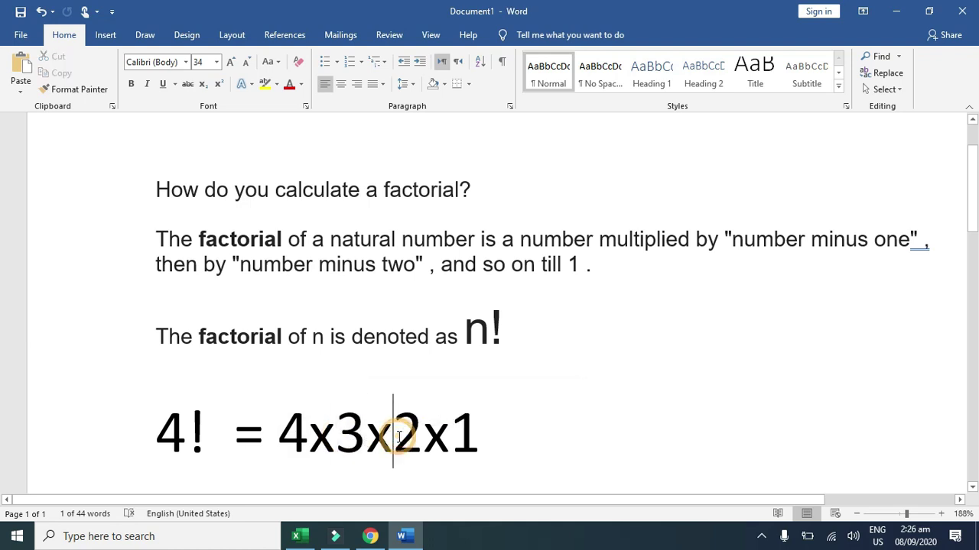
left_click(463, 435)
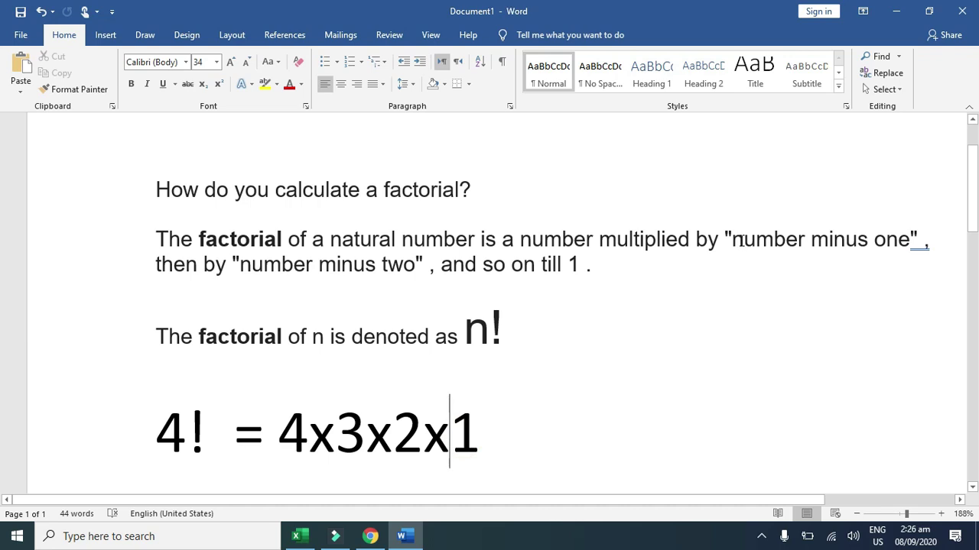
Step: Highlight 'number minus', the final 1 of 4x3x2x1, and the ! in n!
left_click(733, 237)
left_click_drag(732, 237, 873, 238)
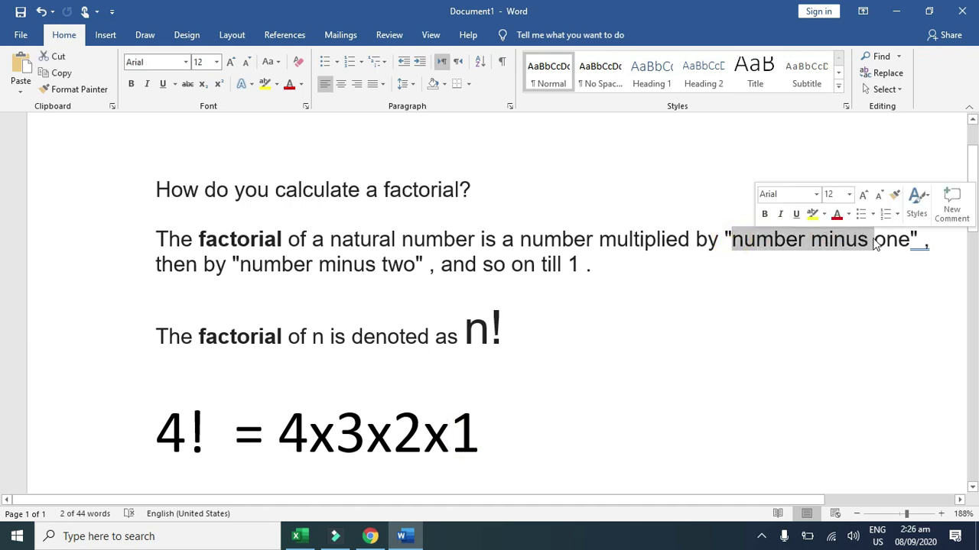
left_click(156, 265)
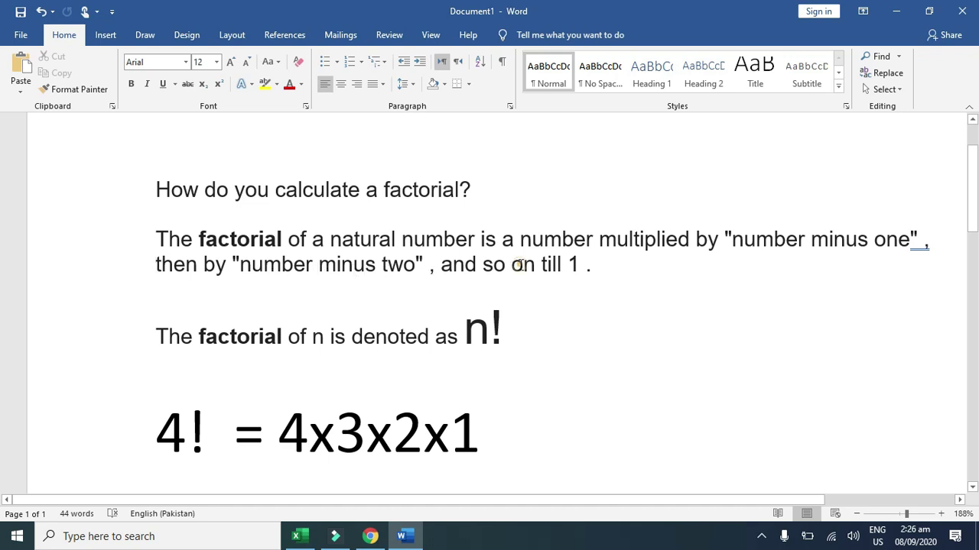
left_click(519, 264)
left_click(541, 264)
left_click_drag(449, 428, 480, 428)
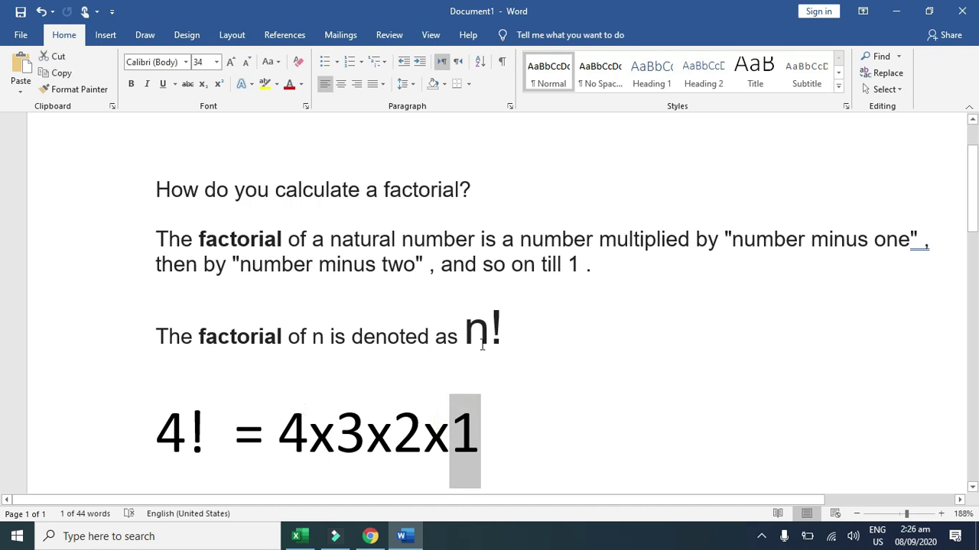
left_click(240, 324)
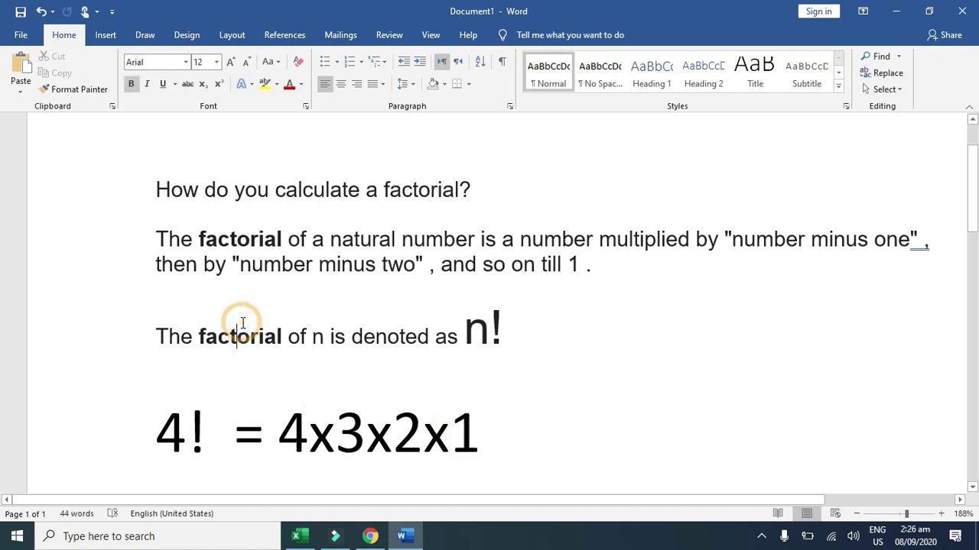
mouse_move(494, 331)
left_mouse_down()
mouse_move(483, 333)
mouse_move(504, 331)
left_mouse_up()
left_click(464, 333)
left_click(497, 328)
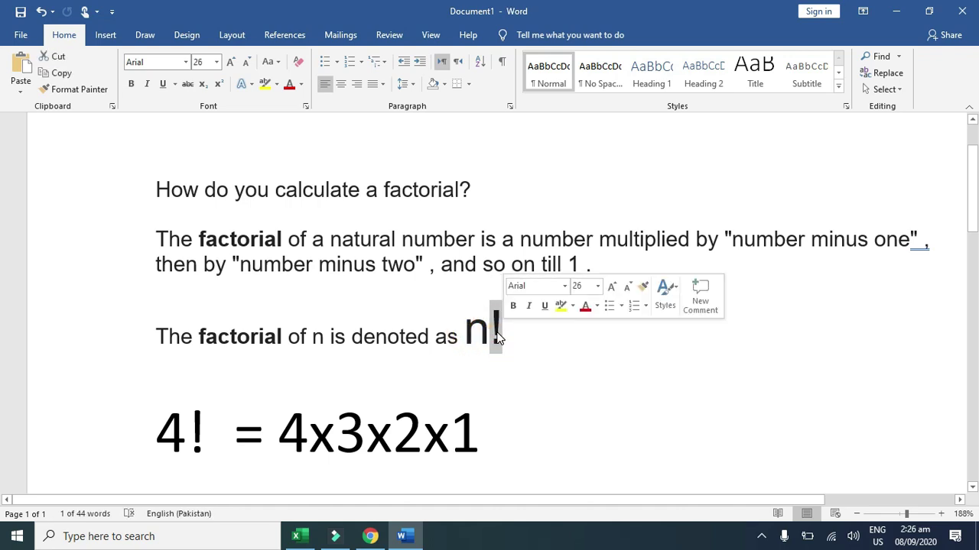
scroll(497, 336, "down", 3)
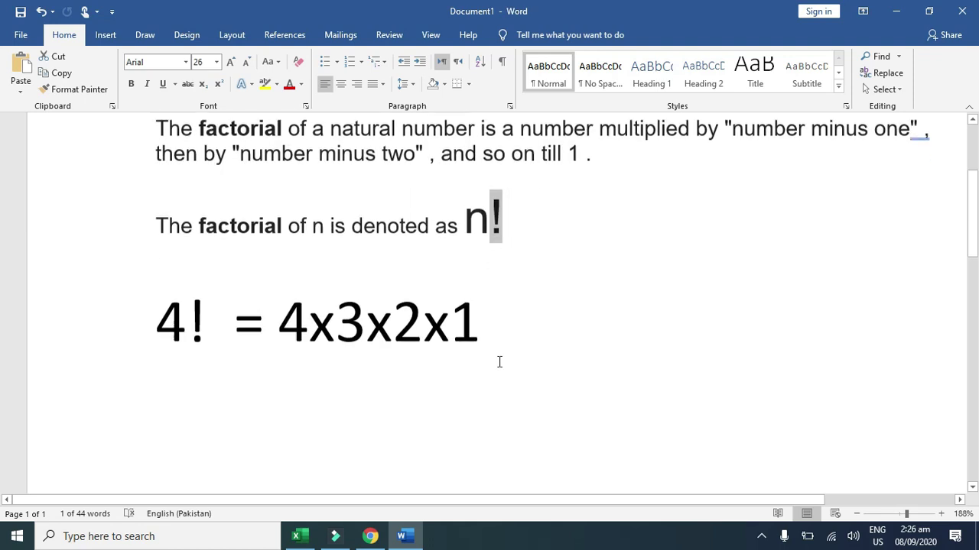
Step: Add a new line 5! = 5x4x3x2x1 below the 4! example
left_click(524, 320)
key("Return")
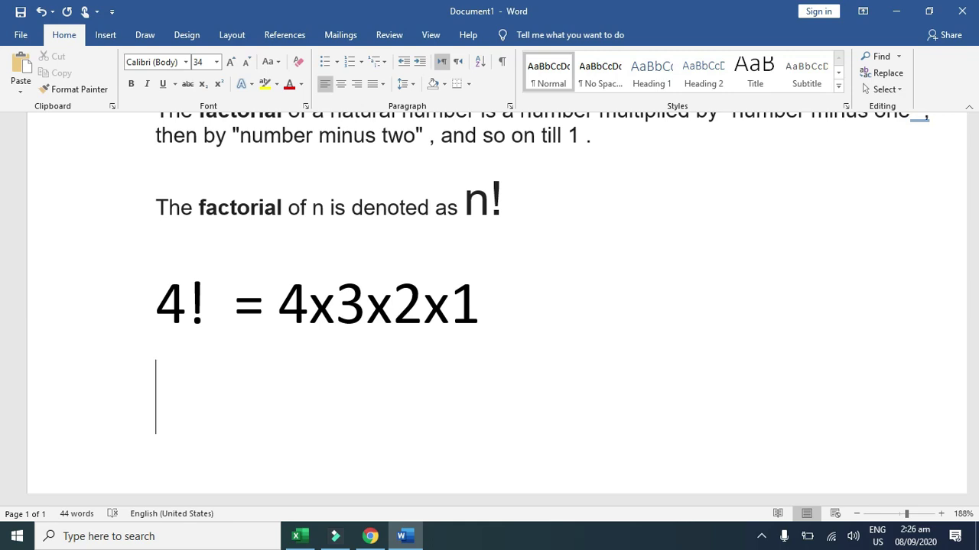
type("5")
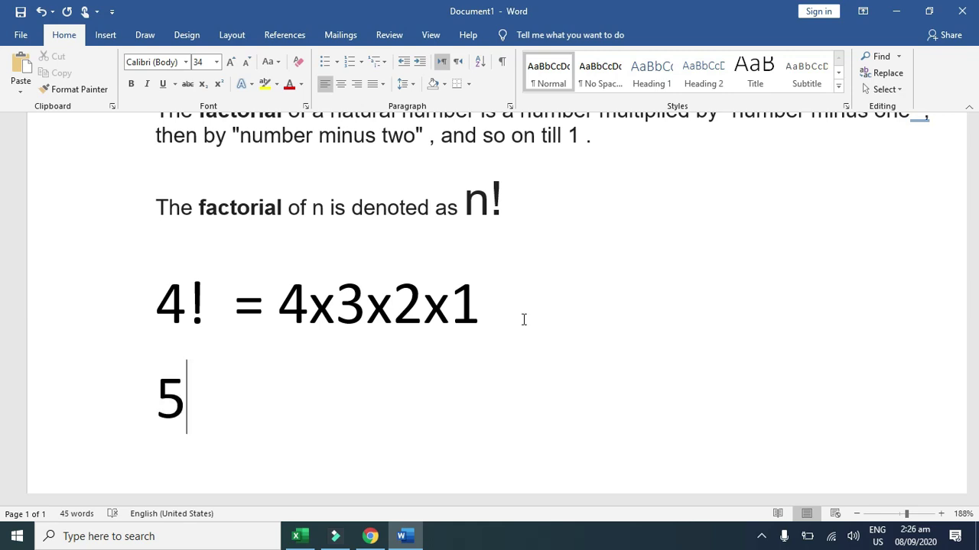
type("! = 5x")
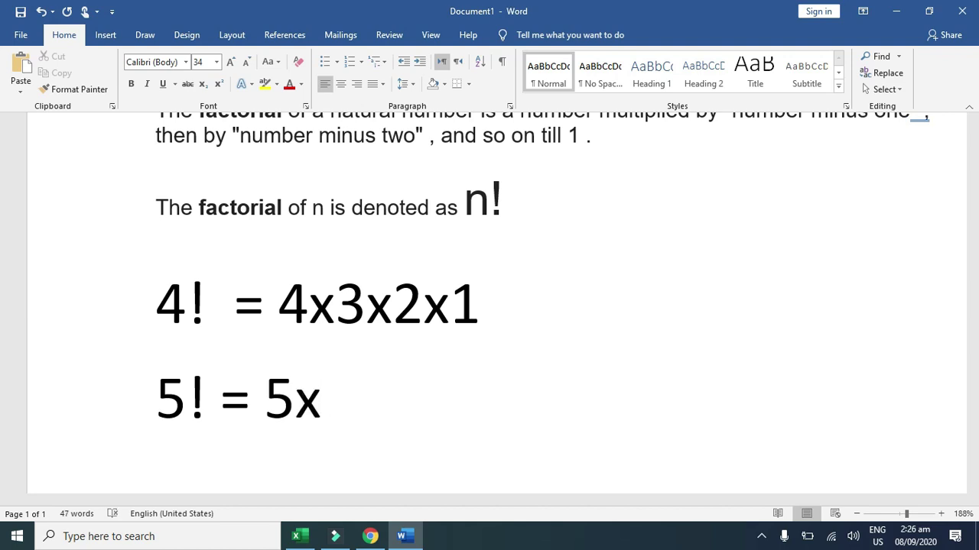
type("4x3")
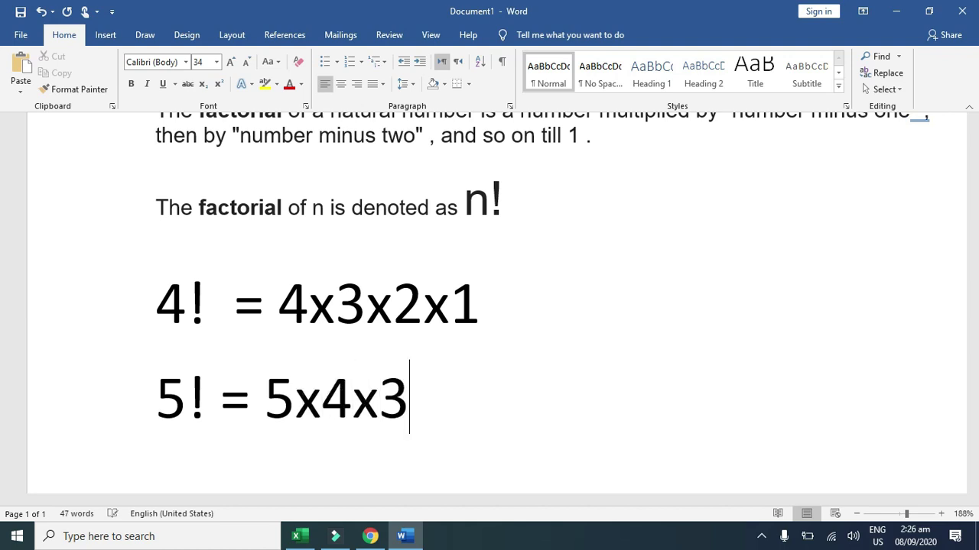
type("x2x")
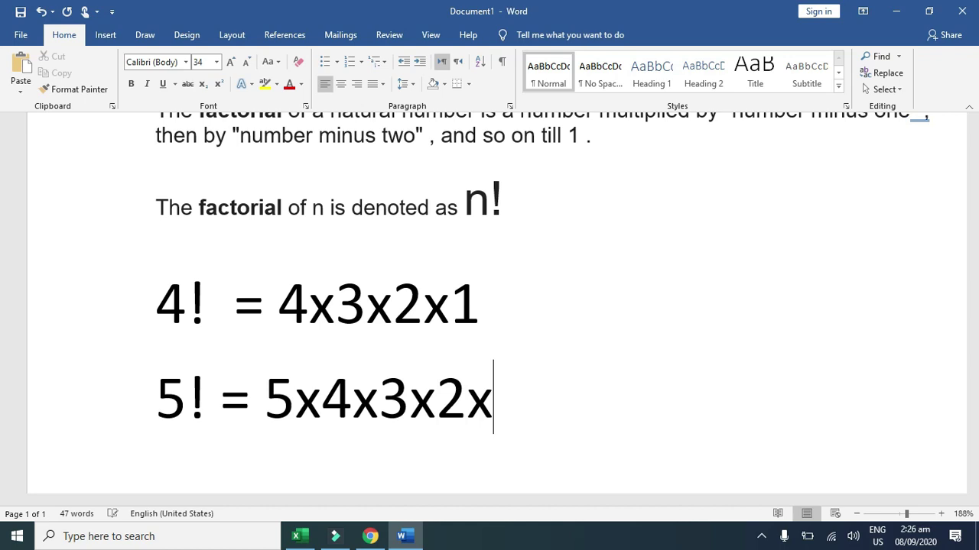
type("1")
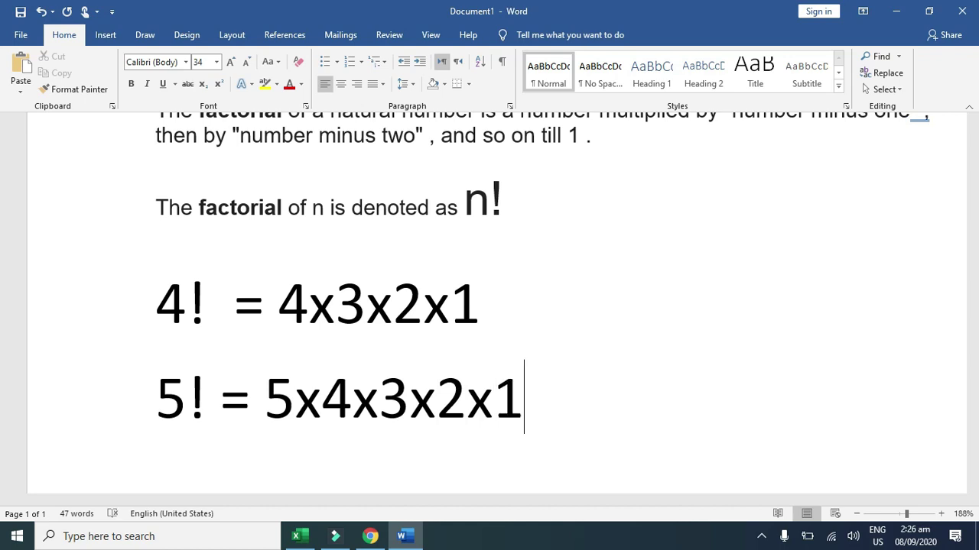
scroll(436, 267, "up", 3)
scroll(448, 280, "down", 1)
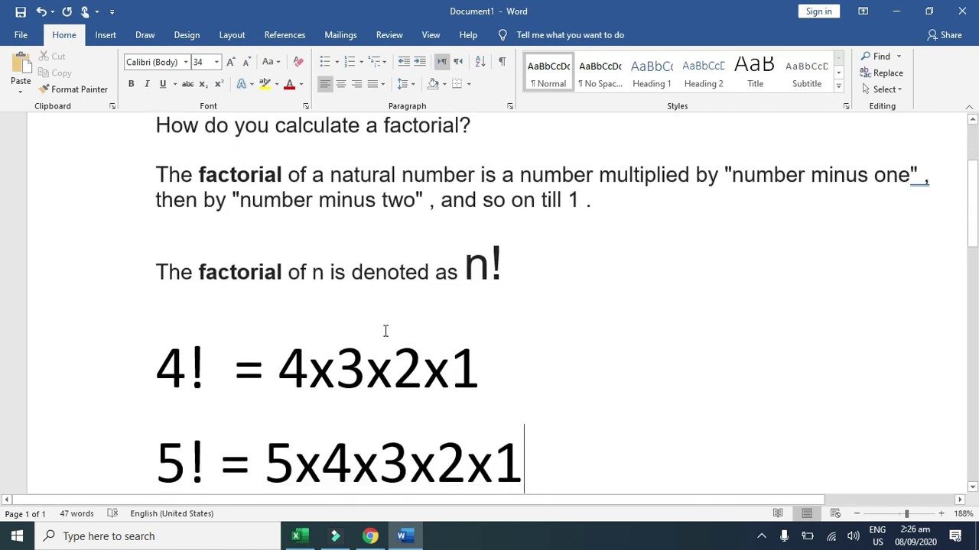
scroll(490, 326, "down", 3)
scroll(579, 337, "up", 5)
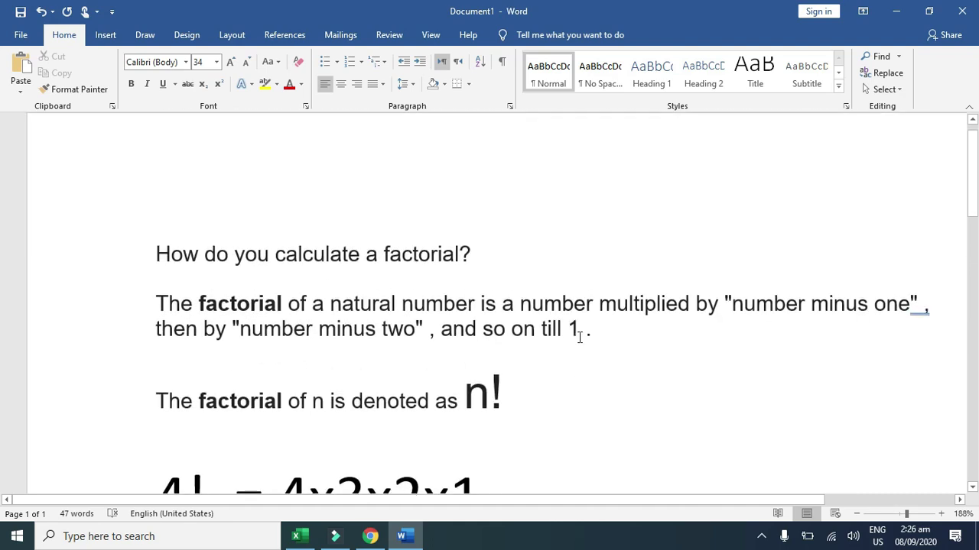
Step: Enter the headings No in A1 and Factorial in B1 on Sheet2
left_click(298, 536)
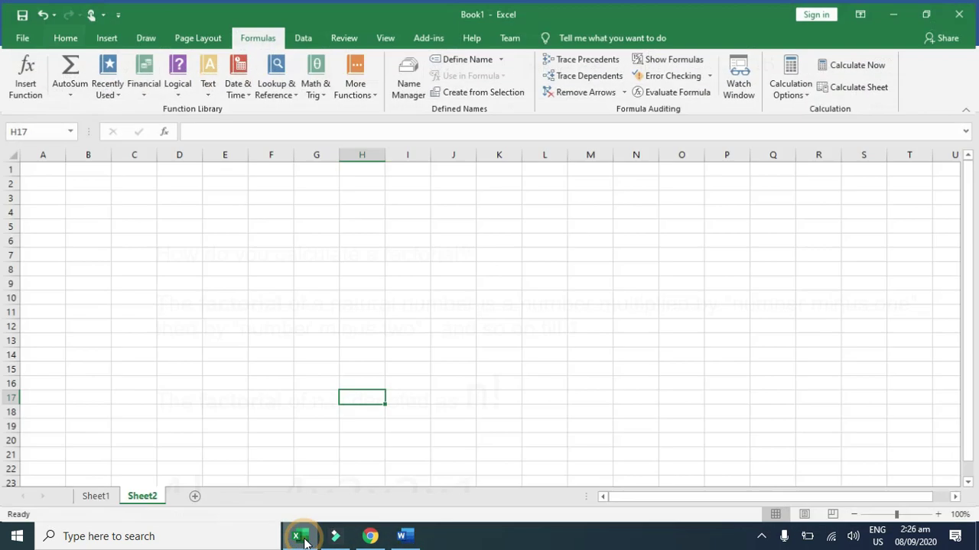
left_click(35, 181)
scroll(88, 233, "up", 5)
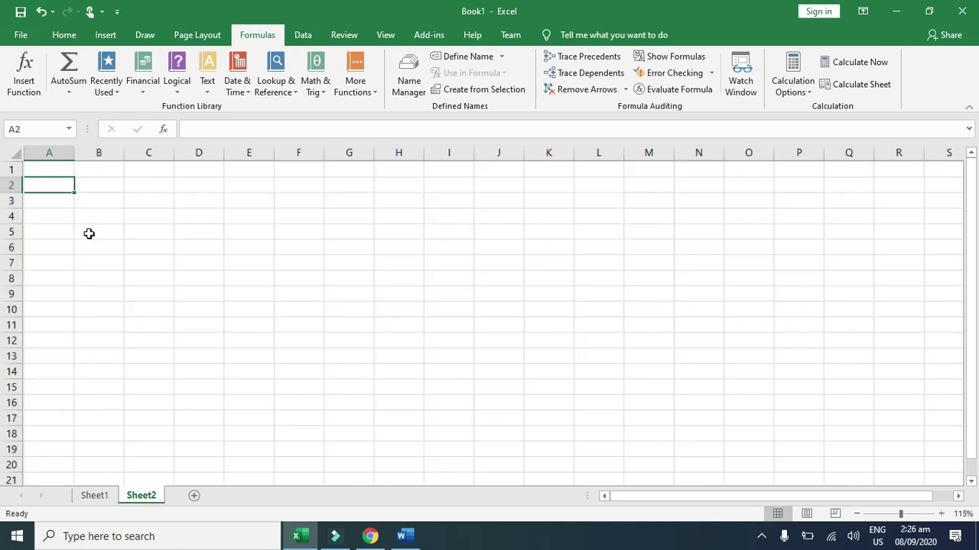
scroll(89, 234, "up", 2)
left_click(110, 182)
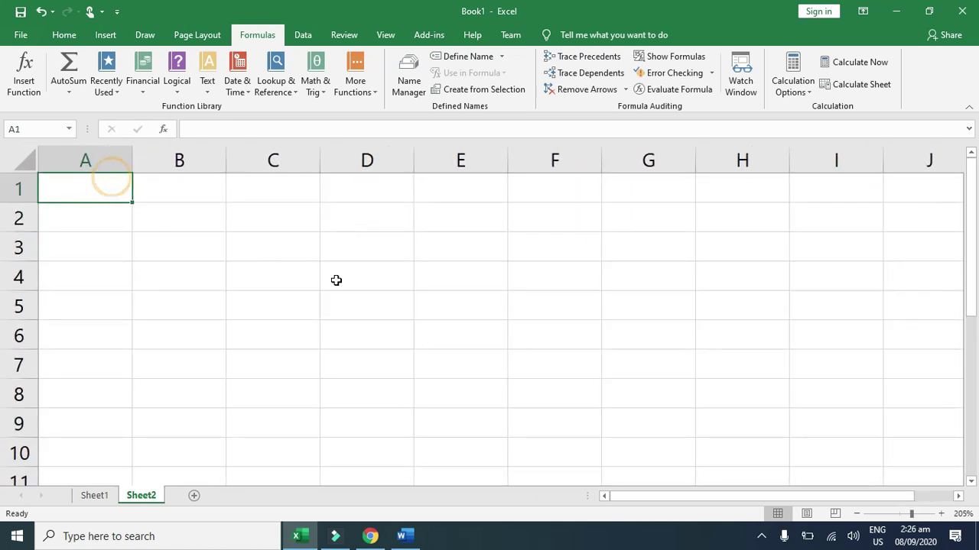
type("Fact")
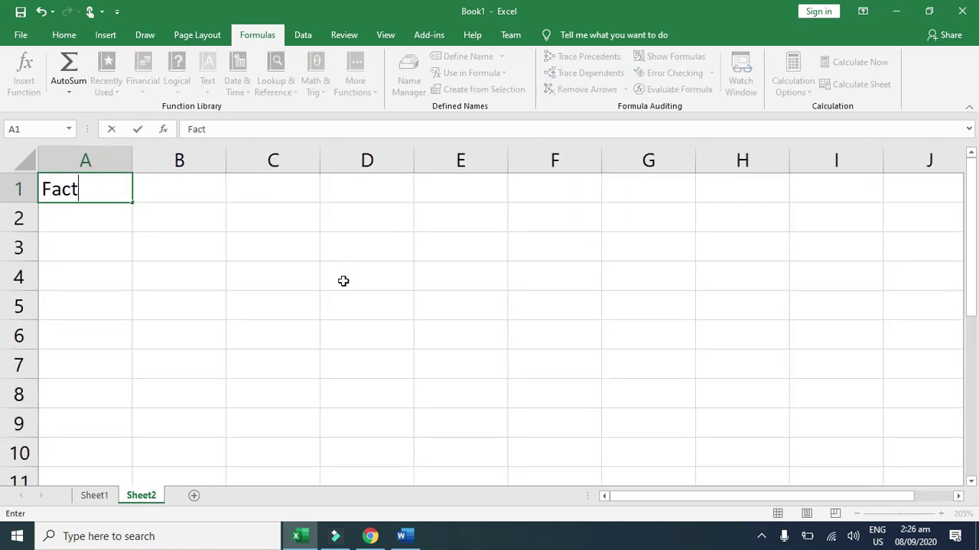
type("orial")
key("ctrl+Return")
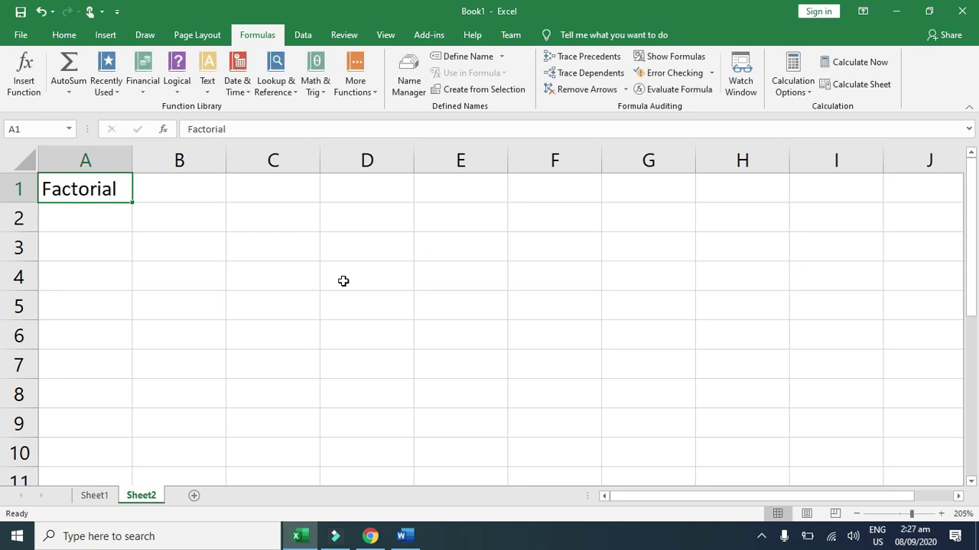
key("shift+Right")
key("shift+Left")
type("No")
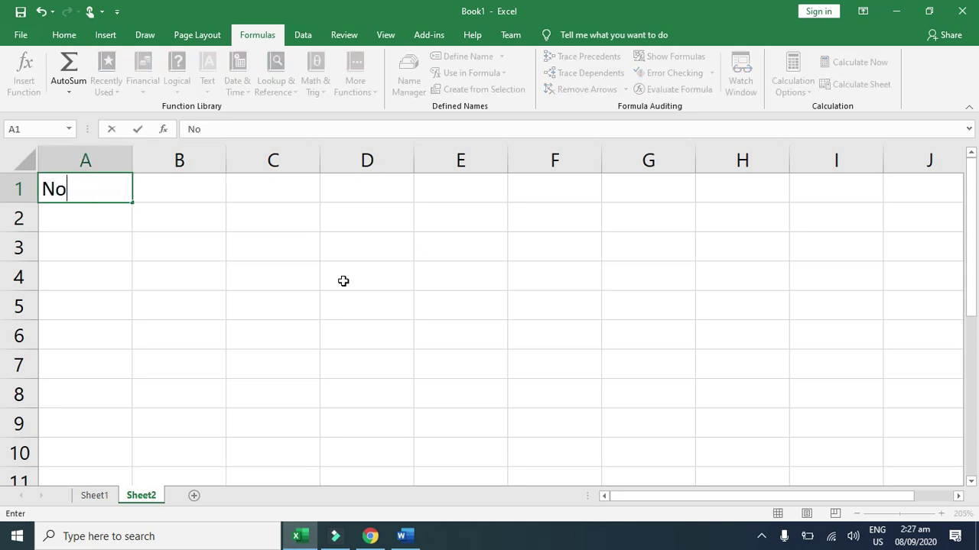
key("Tab")
type("Fact")
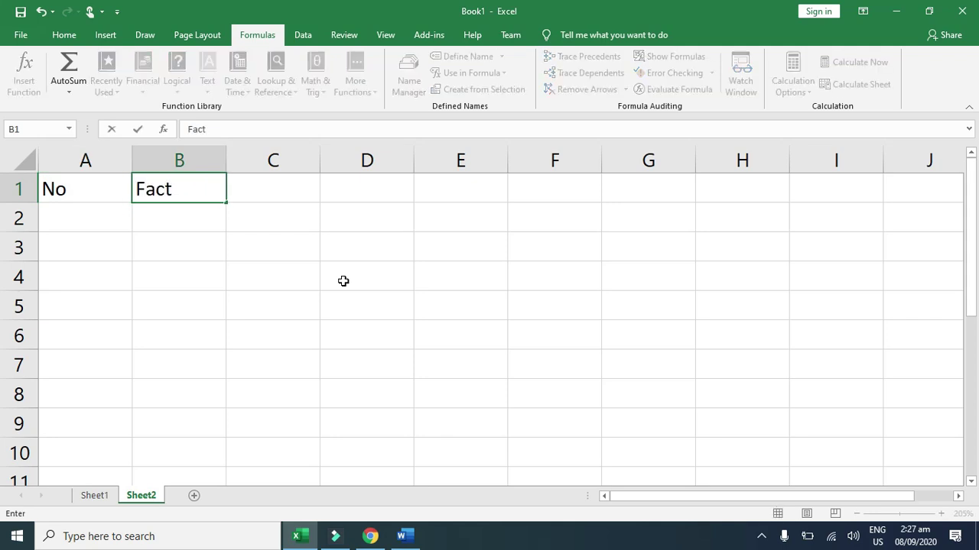
type("orial")
key("Return")
Step: Enter the numbers 5, 6, 3 and 7 in cells A2 through A5
key("Left")
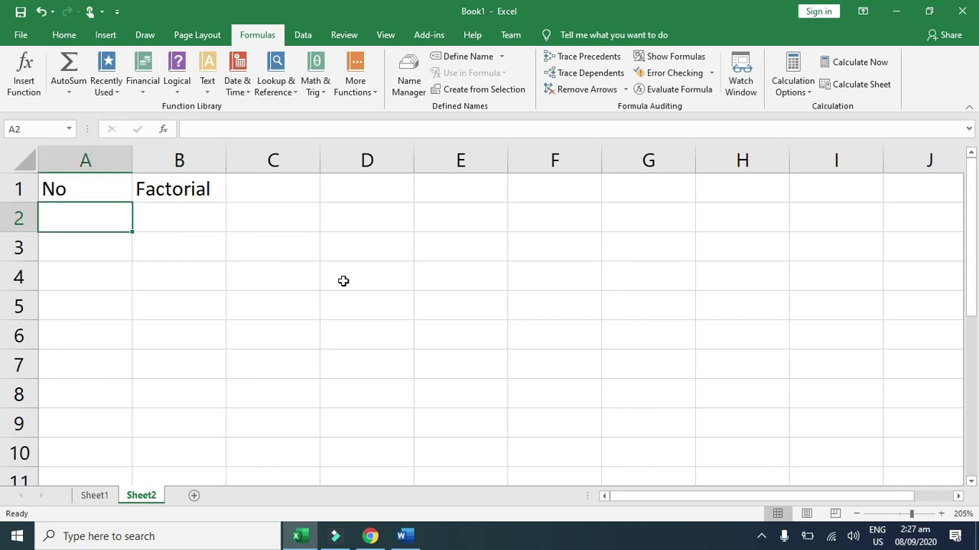
type("5")
key("Return")
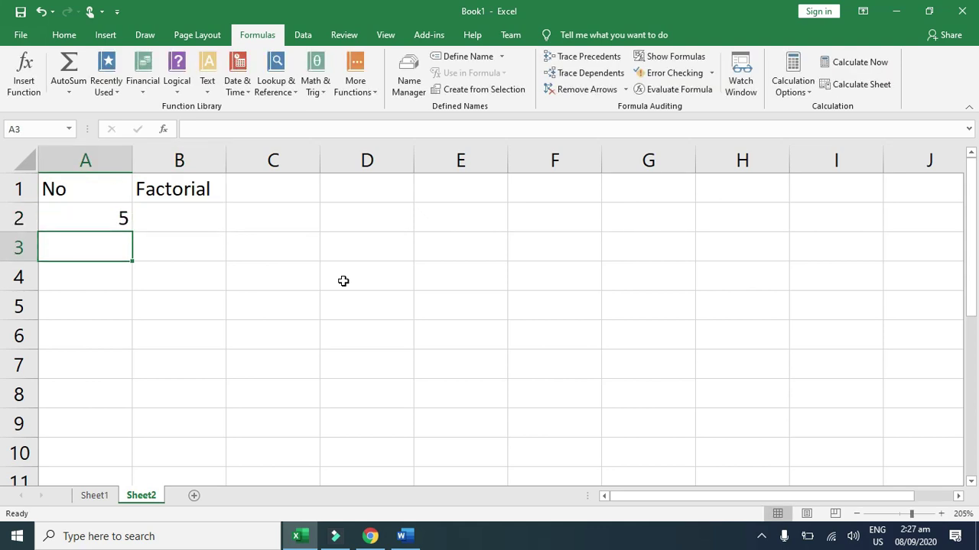
type("6")
key("Return")
type("3")
key("Return")
type("7")
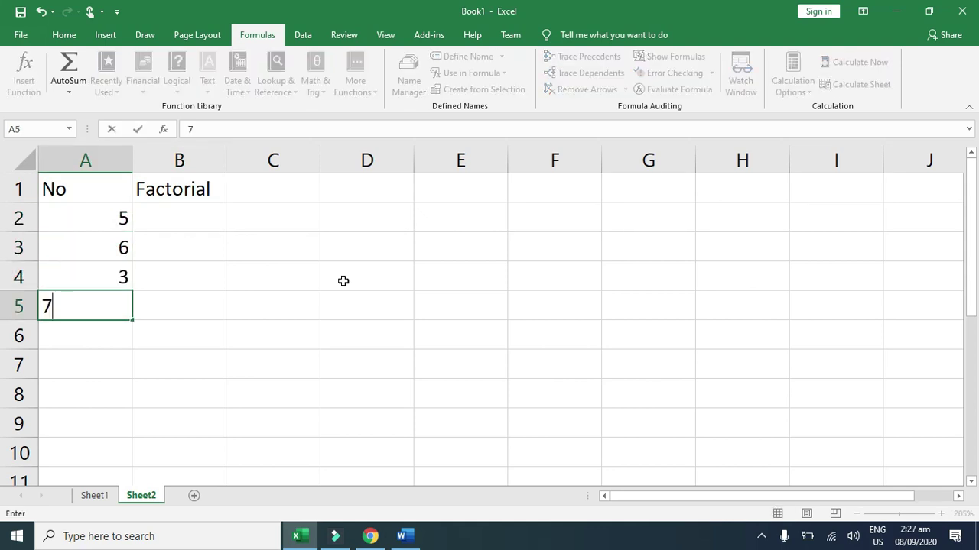
key("Return")
Step: Move the selection to cell B2 beside the 5, then use the taskbar
key("Up")
key("Up")
key("Up")
key("Up")
key("Up")
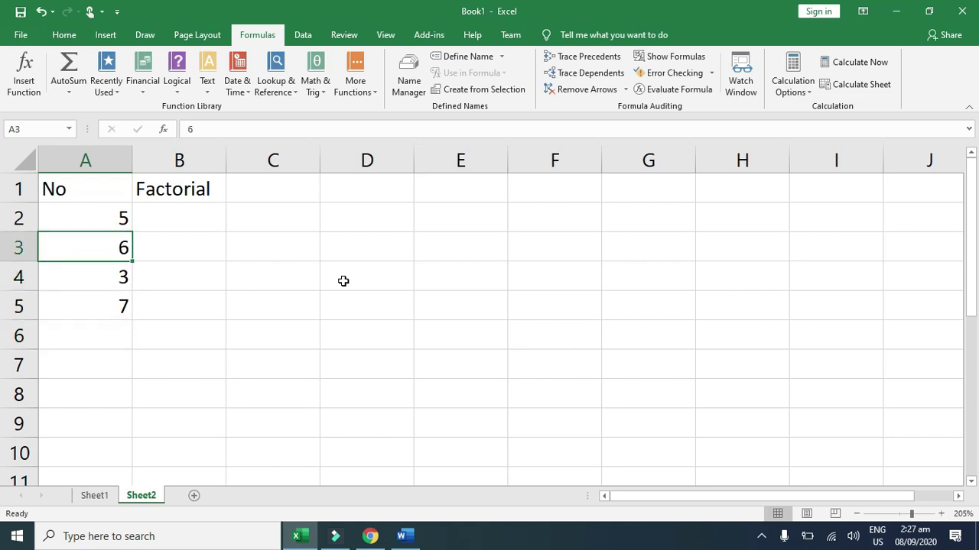
key("Right")
key("Down")
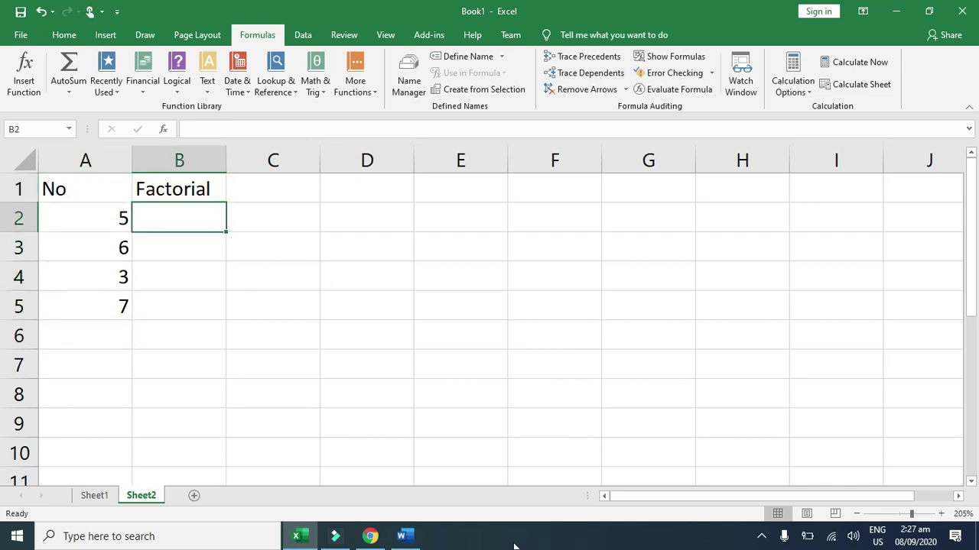
left_click(761, 536)
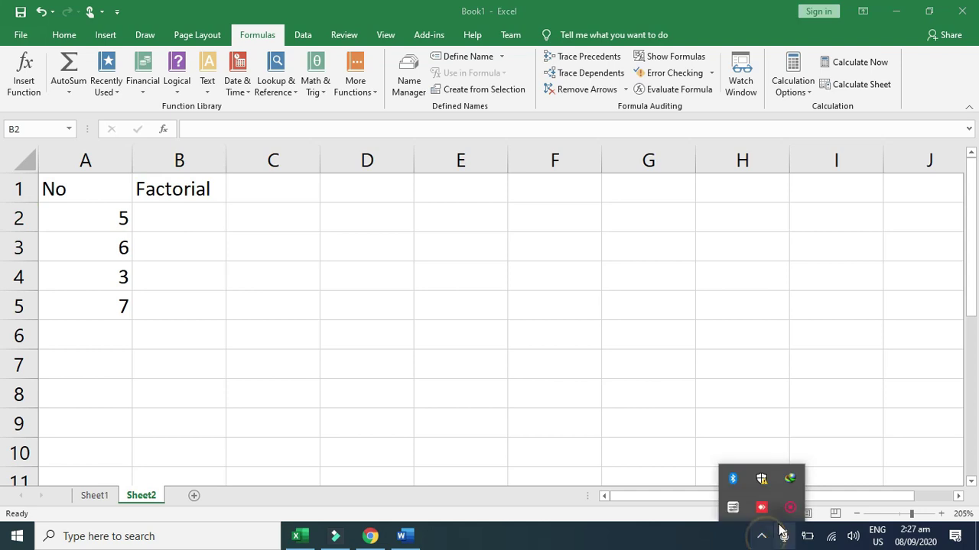
left_click(790, 507)
left_click(782, 504)
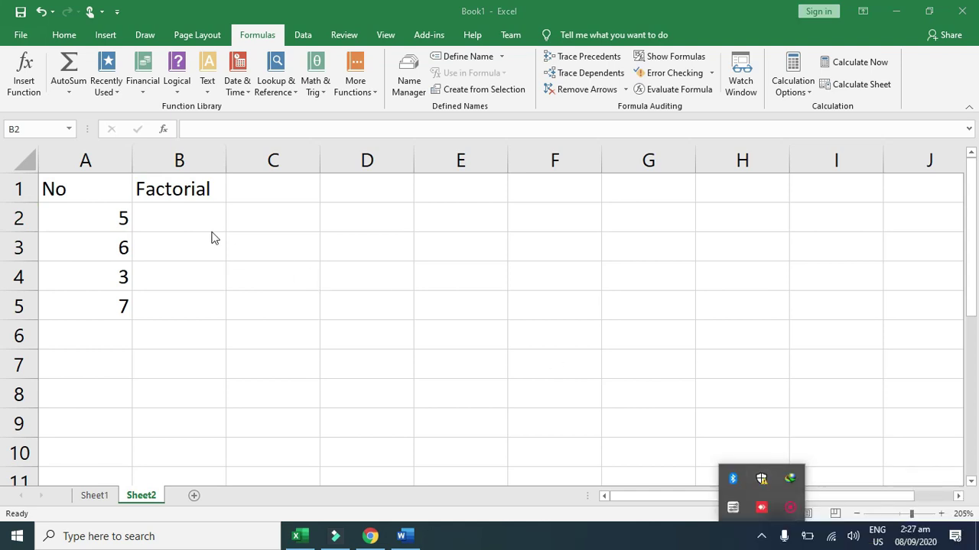
left_click(166, 220)
type("=")
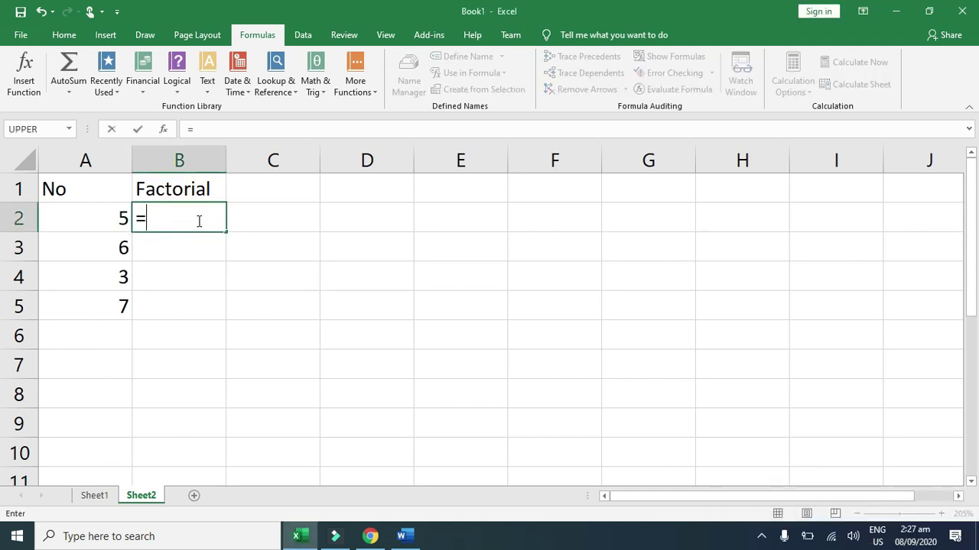
type("fact(")
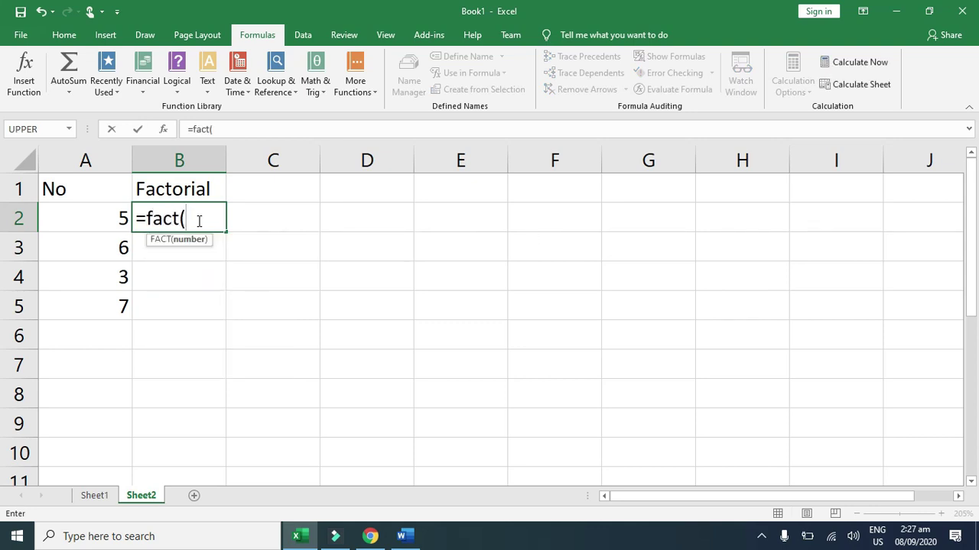
type("a2)")
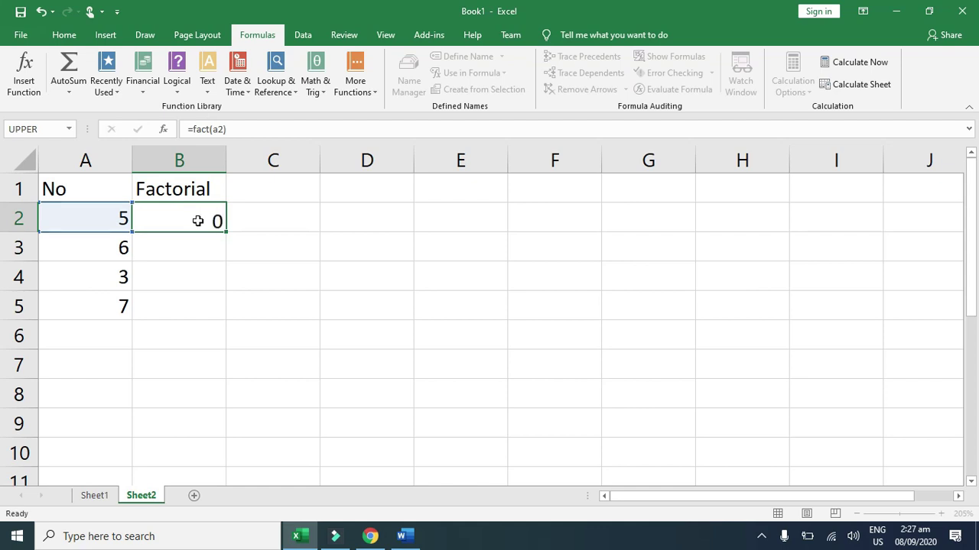
key("Return")
left_click(196, 218)
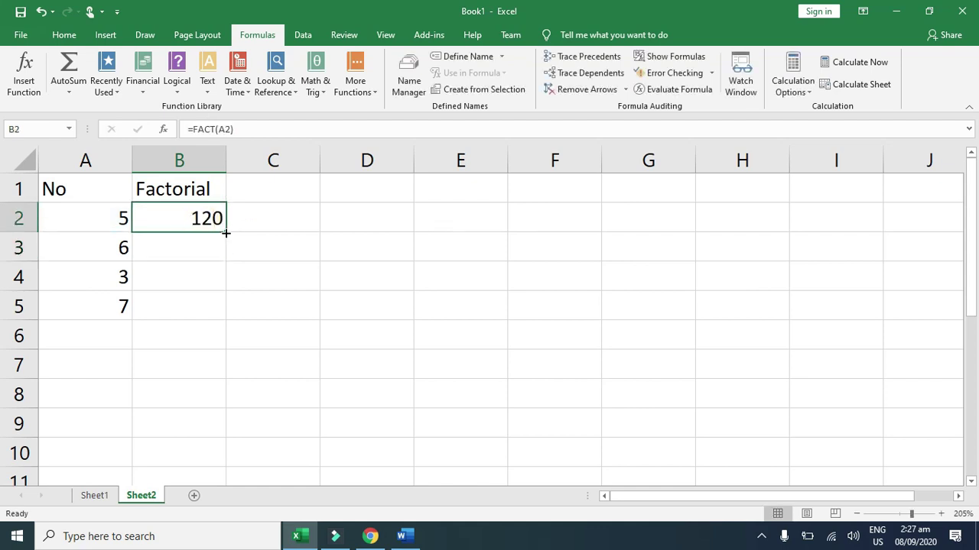
left_click_drag(226, 233, 215, 314)
left_click(269, 245)
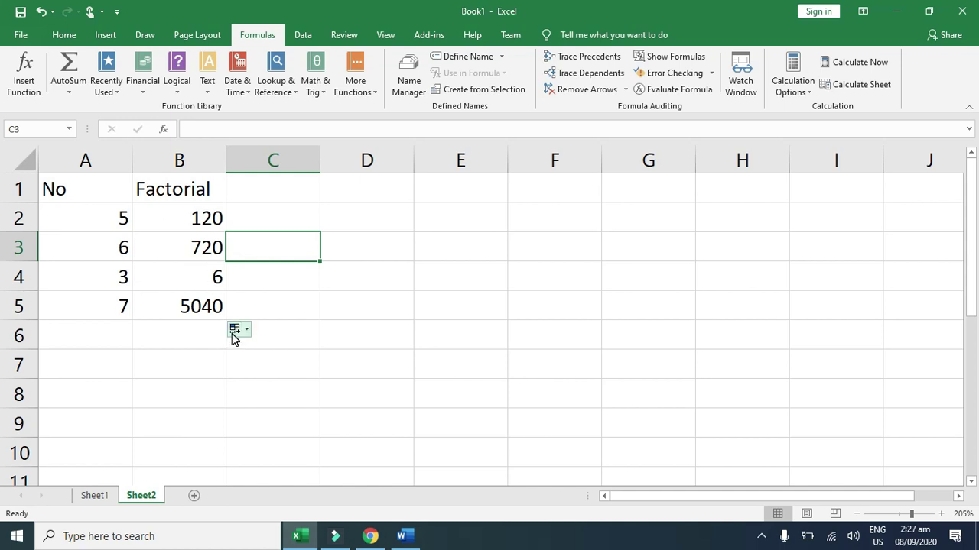
left_click(210, 218)
left_click(199, 303, "shift")
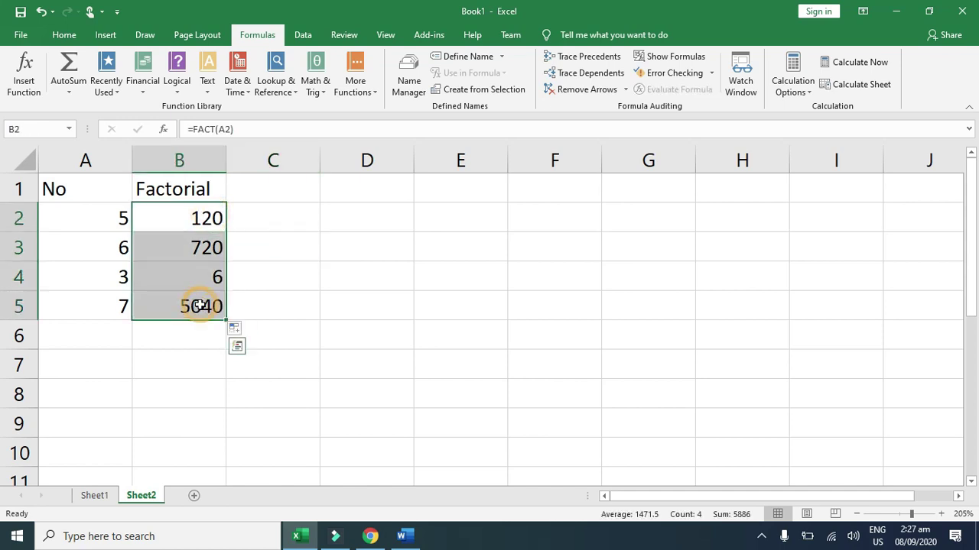
key("Delete")
left_click(289, 248)
left_click(196, 212)
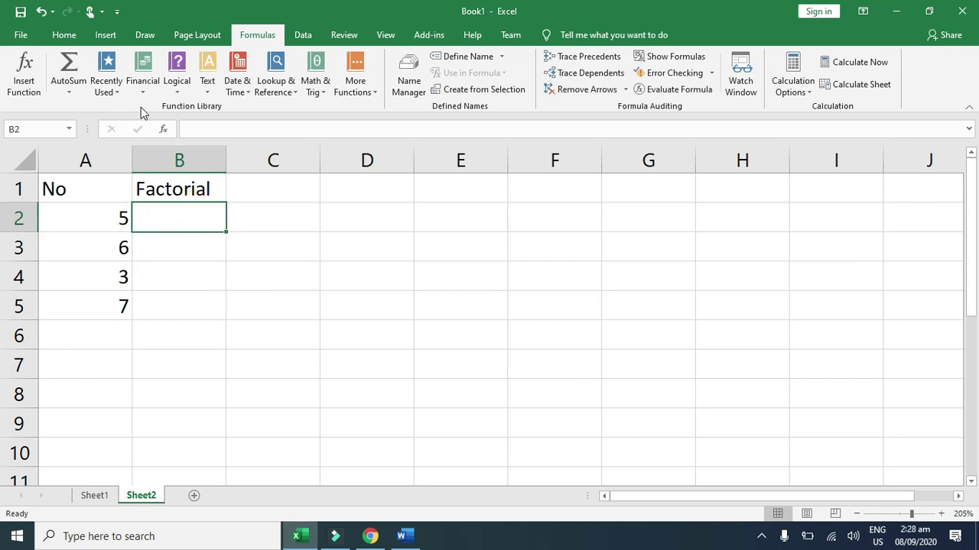
Step: Bring up the Insert Function dialog from the Math & Trig function list
left_click(318, 93)
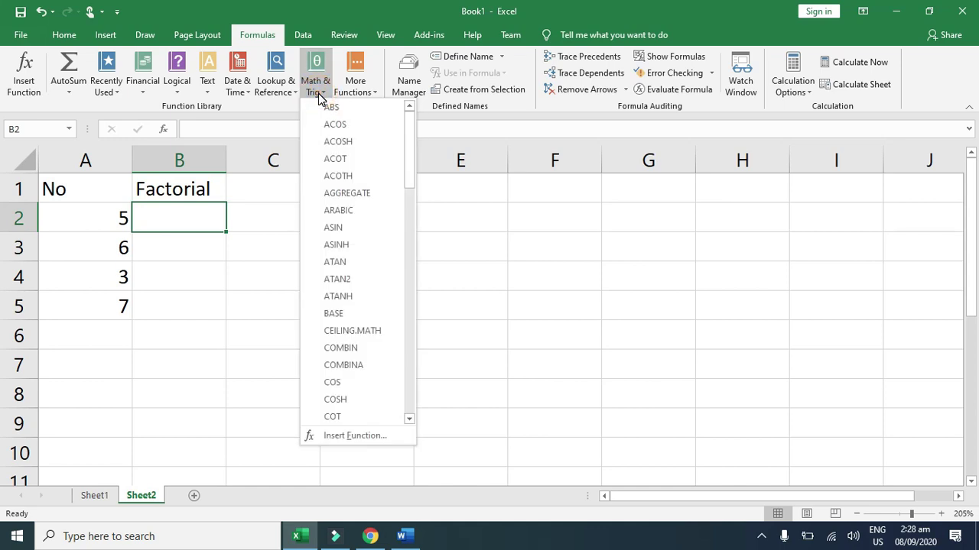
scroll(370, 245, "down", 8)
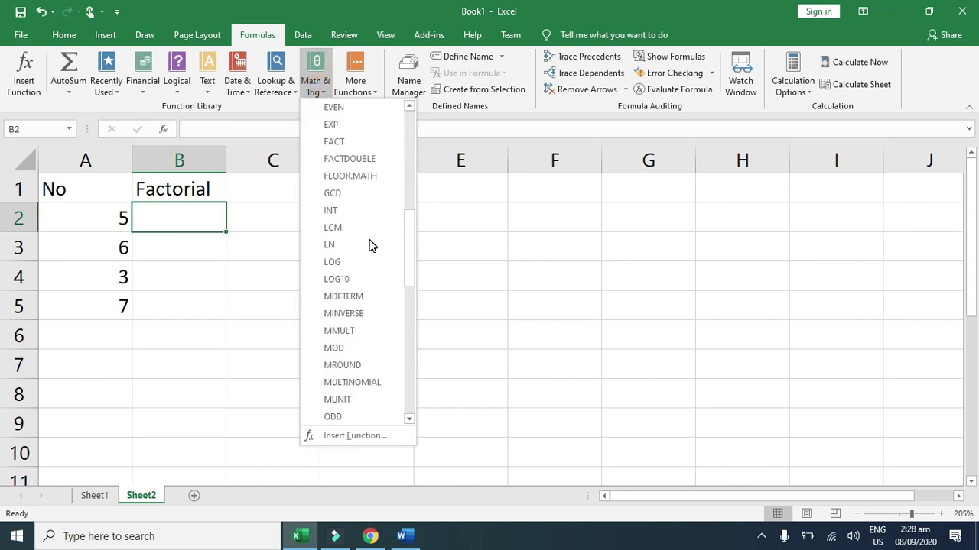
scroll(370, 249, "down", 5)
left_click(350, 435)
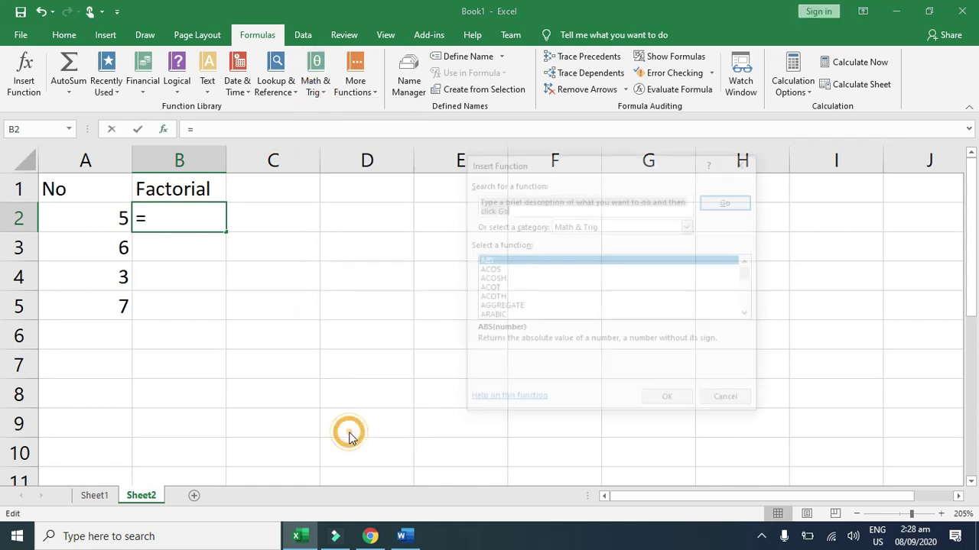
Step: Locate and highlight FACT in the Math & Trig category
left_click(595, 210)
left_click(513, 210)
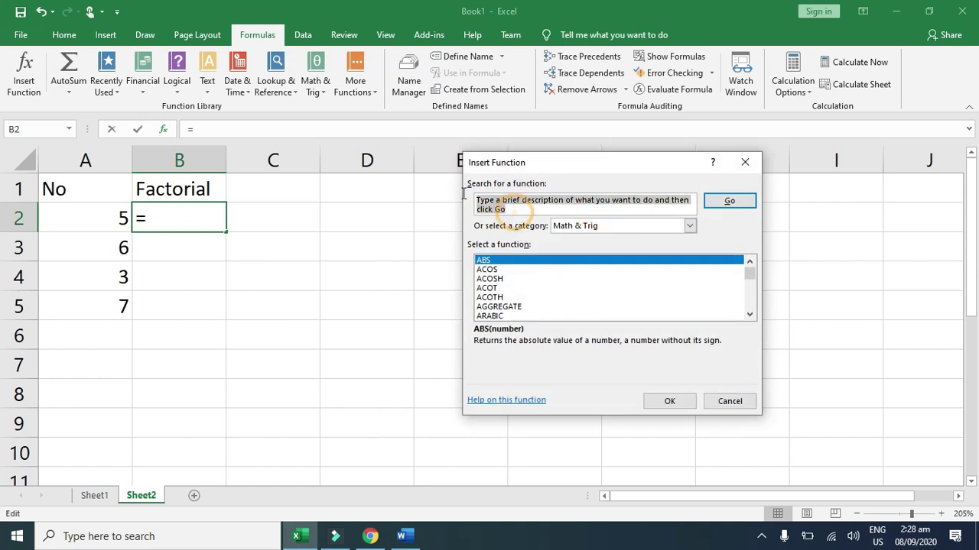
type("fa")
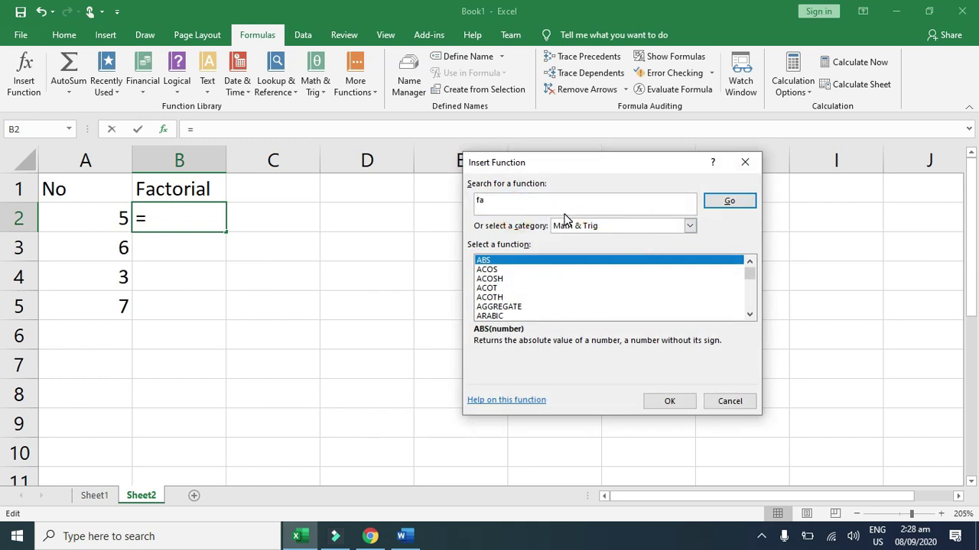
left_click(688, 225)
left_click(688, 225)
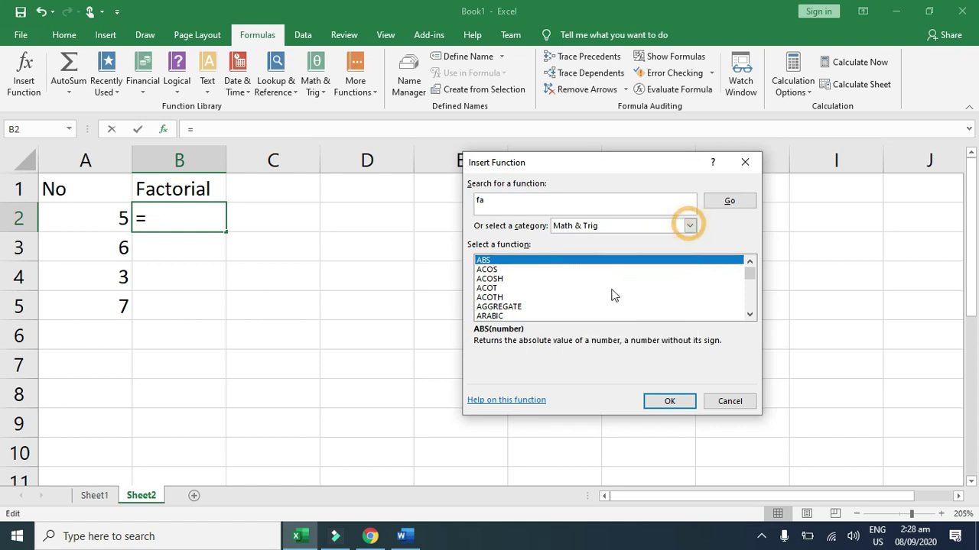
left_click(612, 295)
key("f")
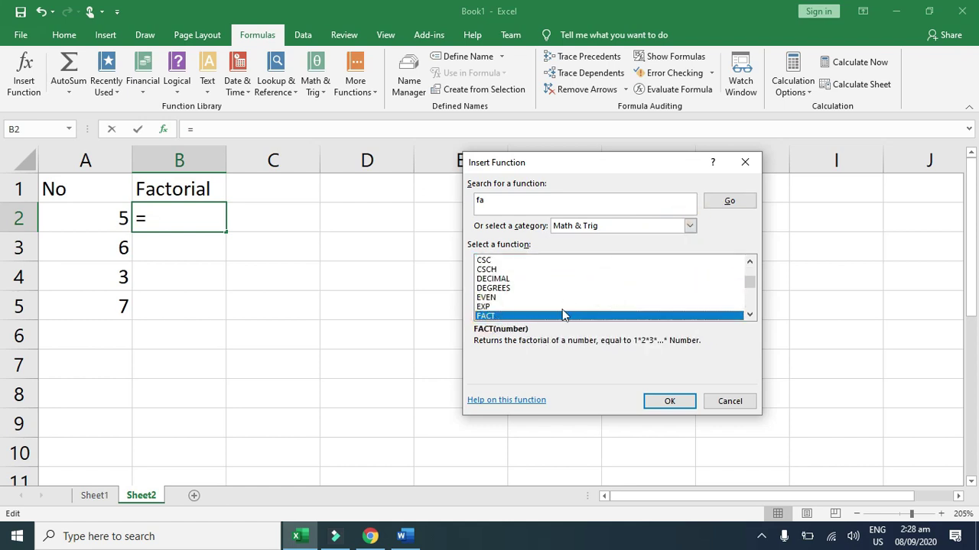
Step: Insert =FACT(A2) into B2 using cell A2 as the Number argument
left_click(663, 400)
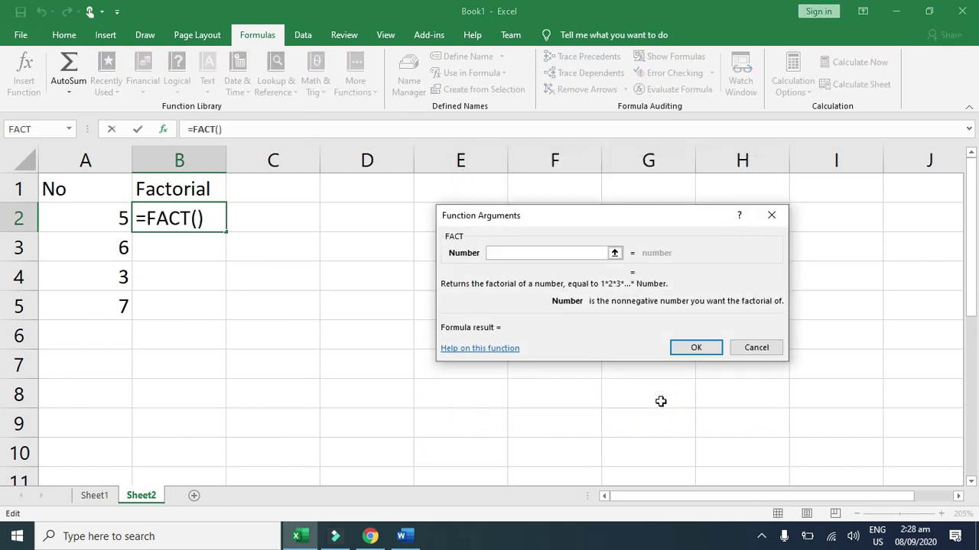
left_click(596, 253)
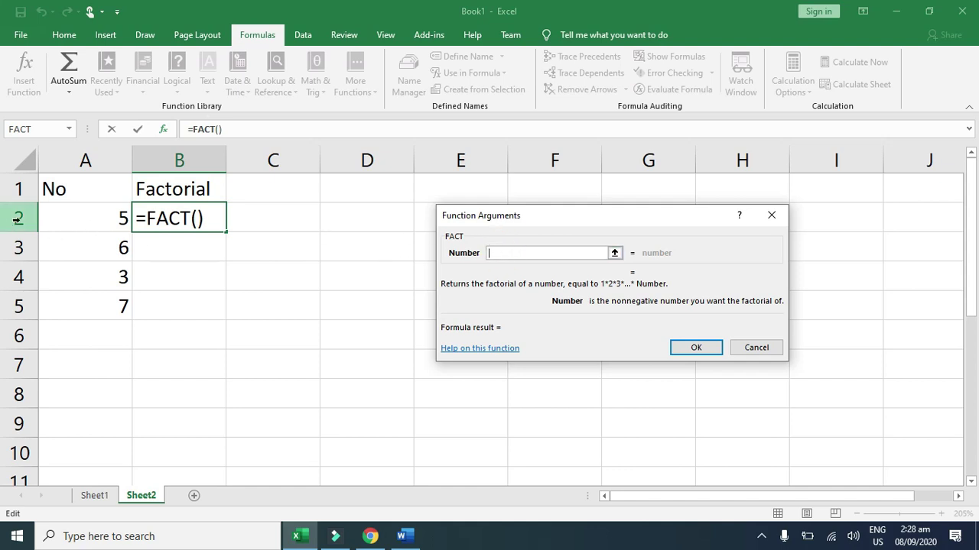
left_click(70, 216)
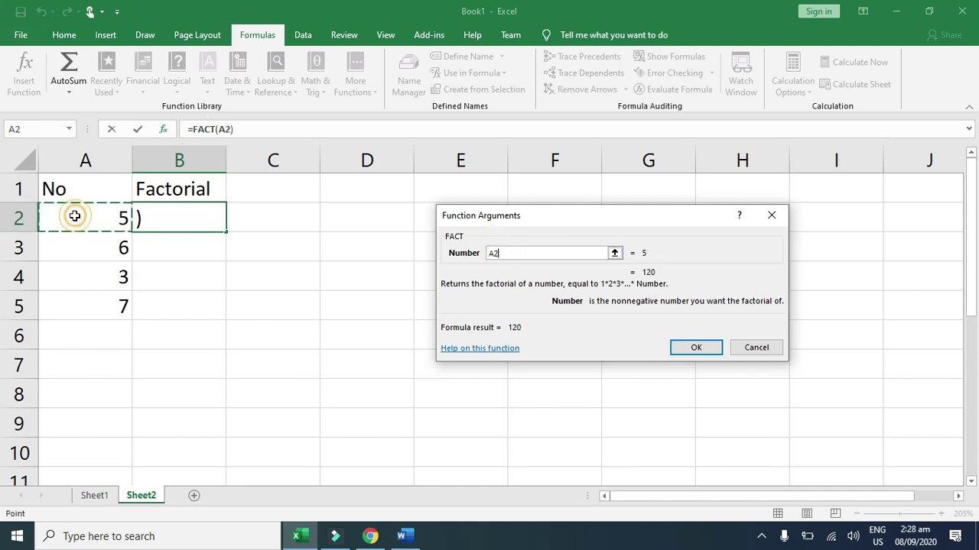
left_click(679, 348)
Step: Undo the accidental move and fill B2's FACT formula down to B5
left_click_drag(220, 235, 229, 264)
left_click(221, 223)
key("ctrl+z")
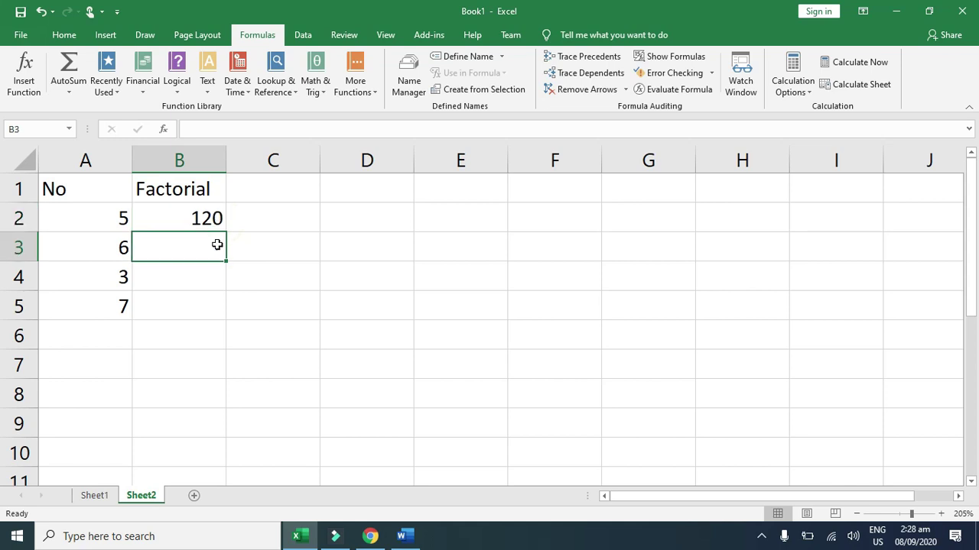
left_click(219, 228)
left_click_drag(225, 230, 225, 309)
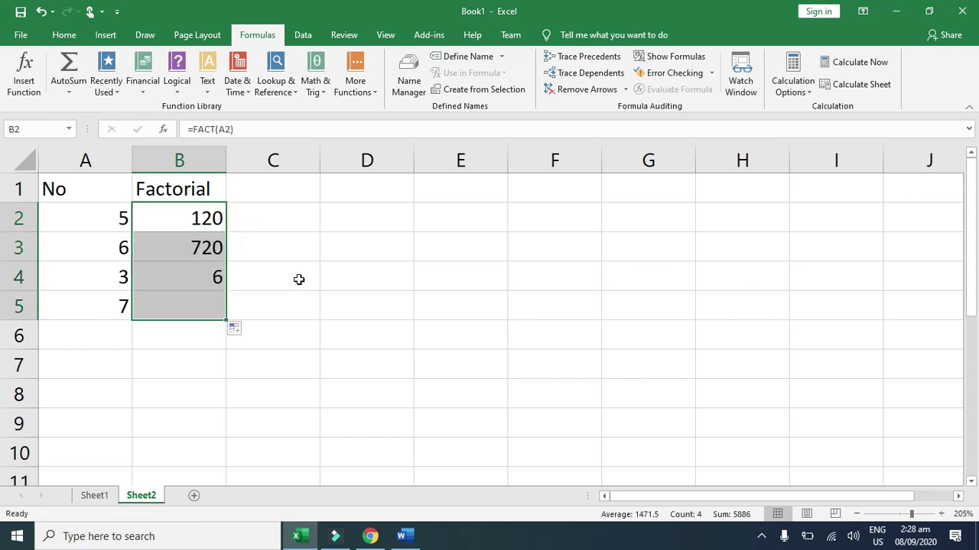
left_click(298, 279)
left_click(204, 245)
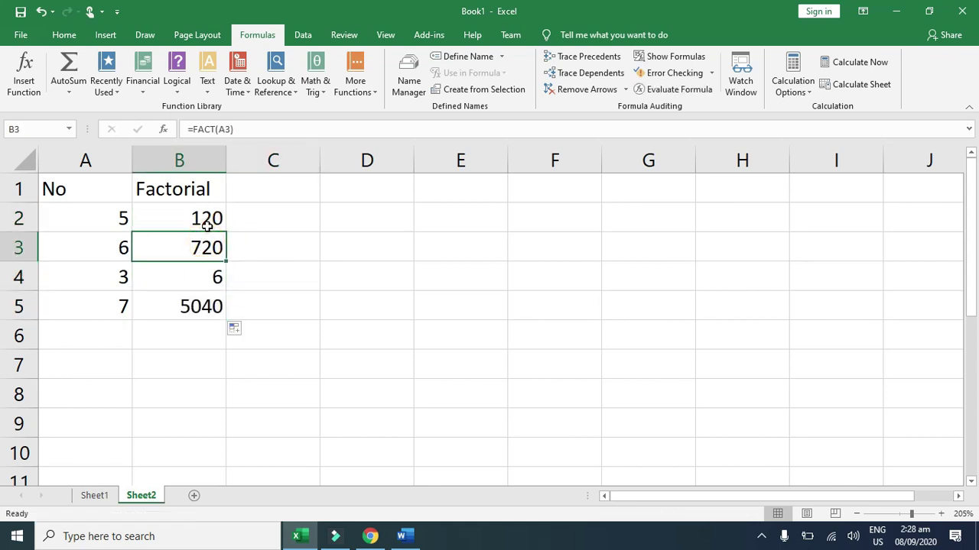
left_click(208, 222)
left_click(194, 222)
double_click(194, 222)
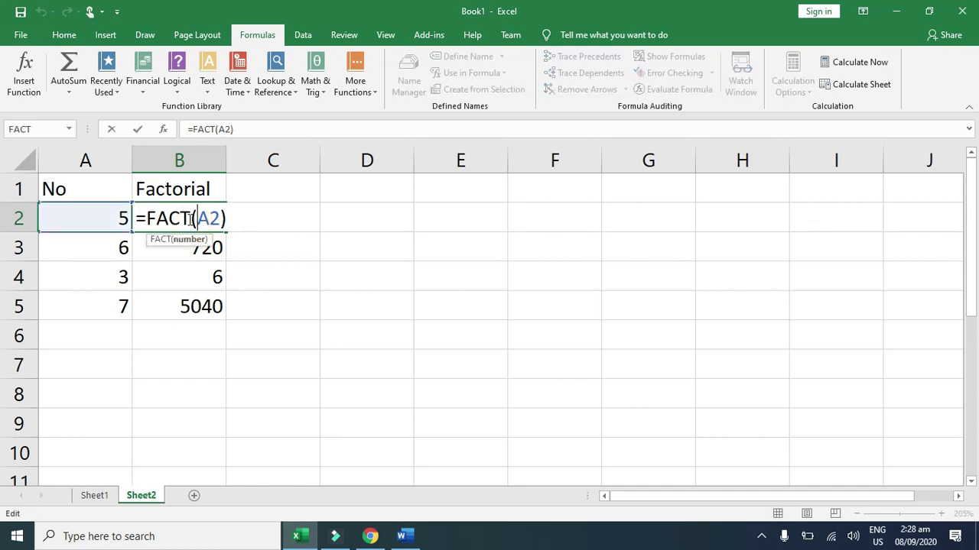
key("Escape")
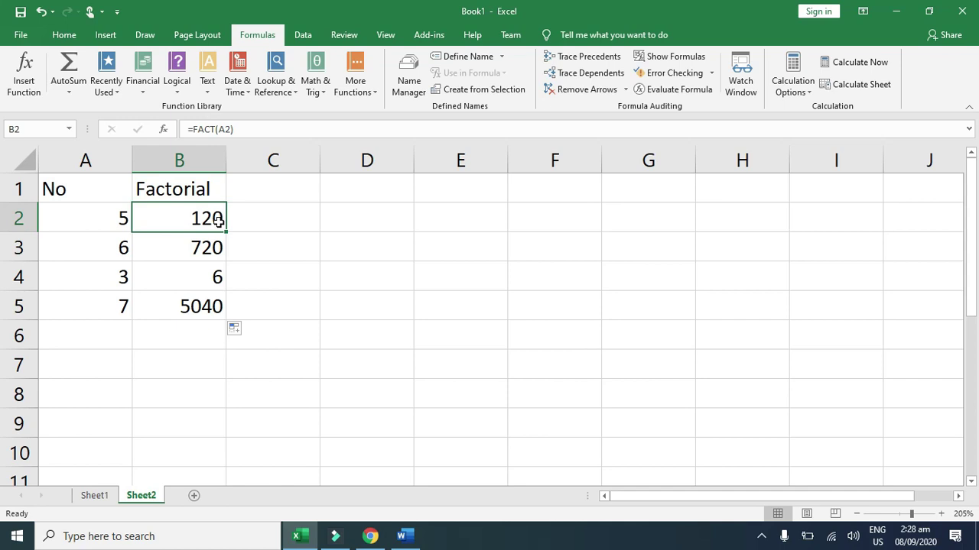
left_click(259, 297)
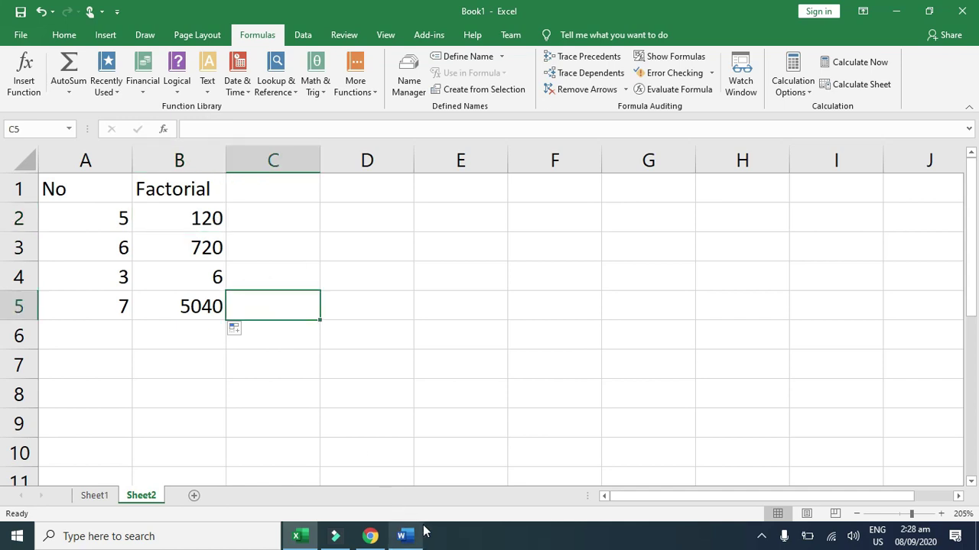
left_click(203, 354)
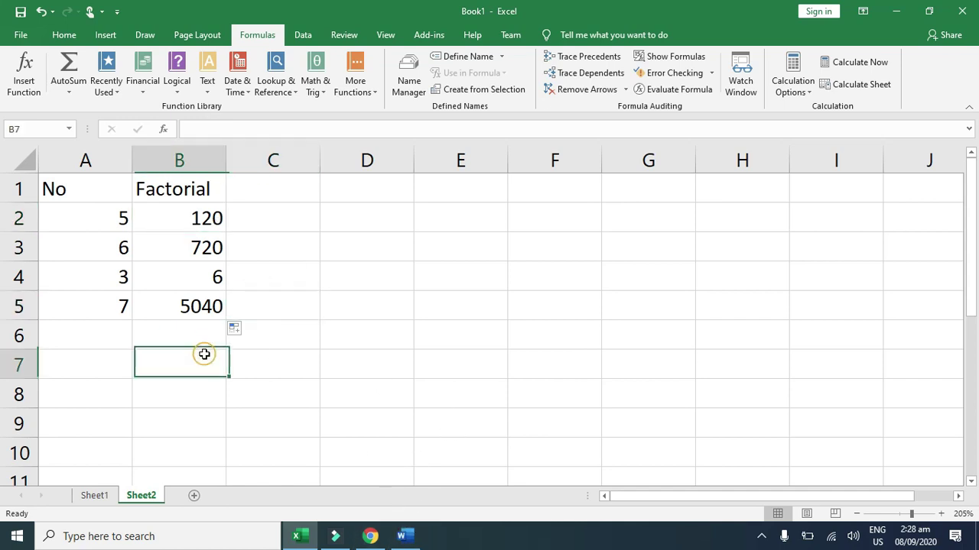